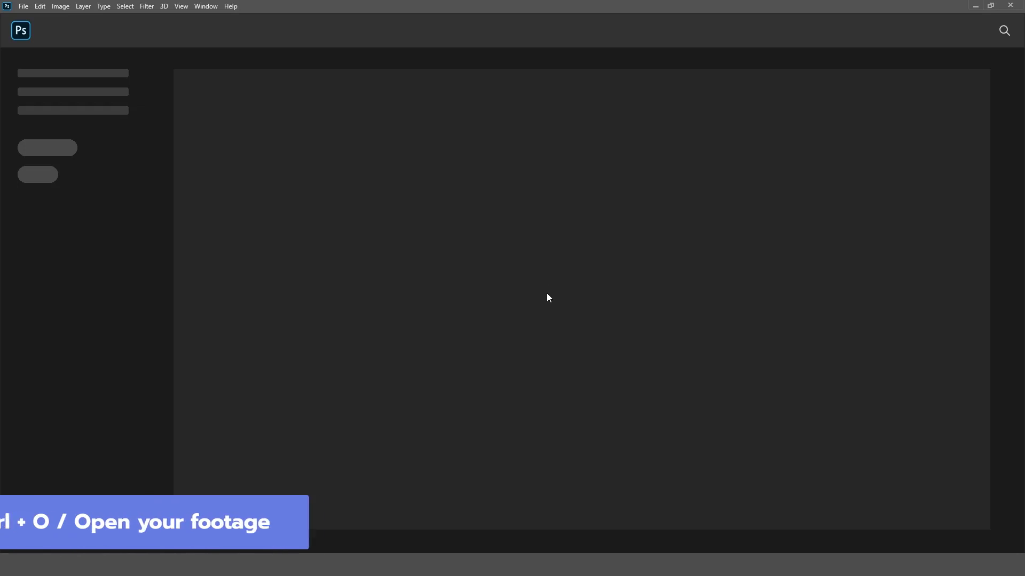
# Open the forest JPG of the woman in the black spaghetti-strap top
pyautogui.hotkey('ctrl', 'o')
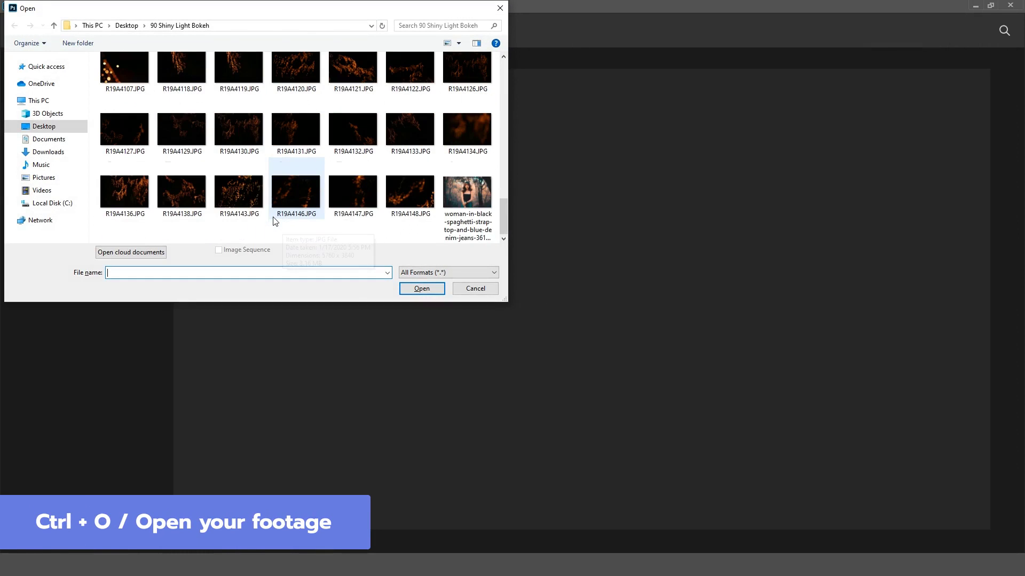
pyautogui.doubleClick(457, 200)
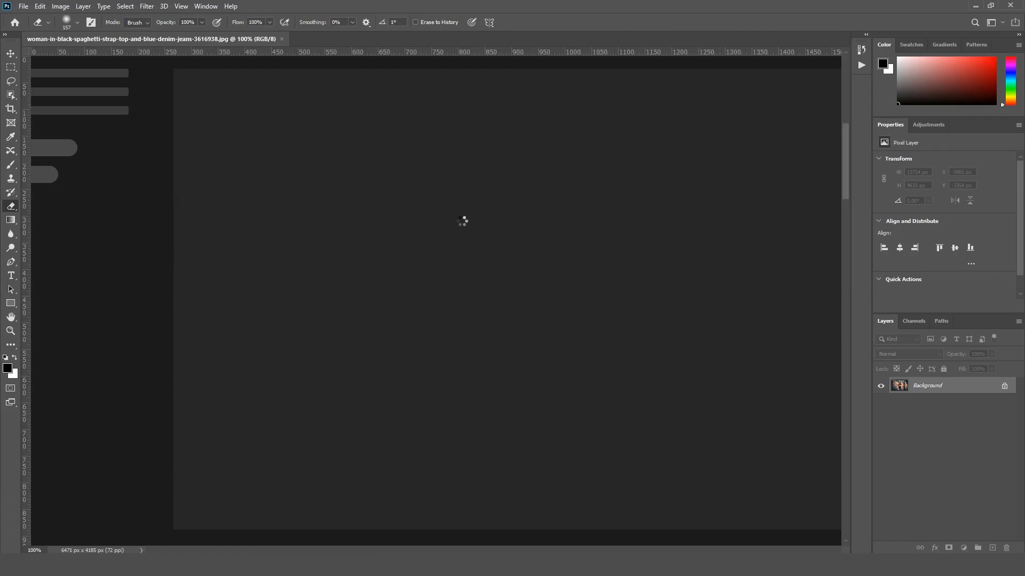
# Bring up the 90 Shiny Light Bokeh folder and briefly preview R19A4138.JPG
pyautogui.hotkey('alt', 'Tab')
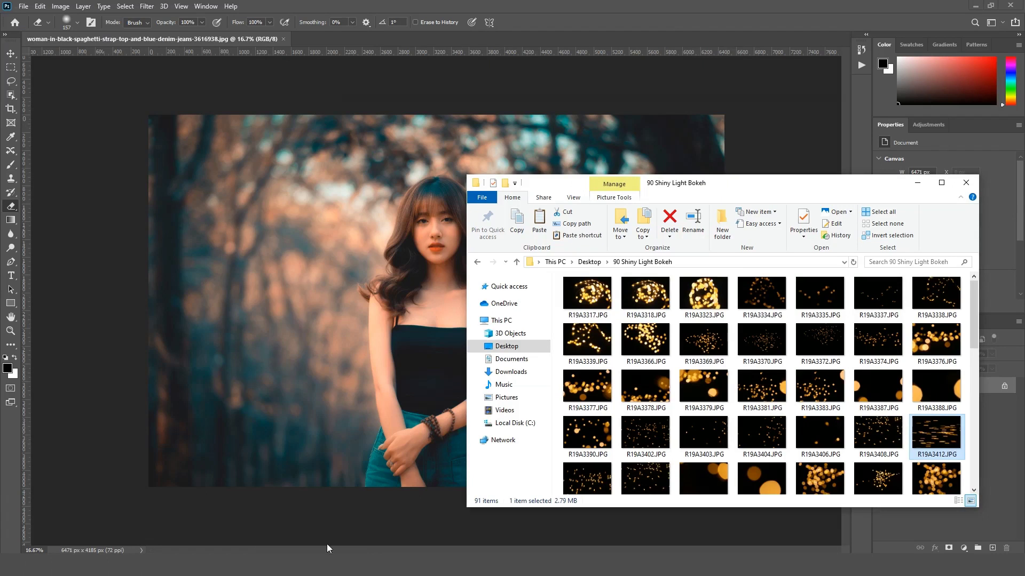
pyautogui.scroll(-1, 884, 370)
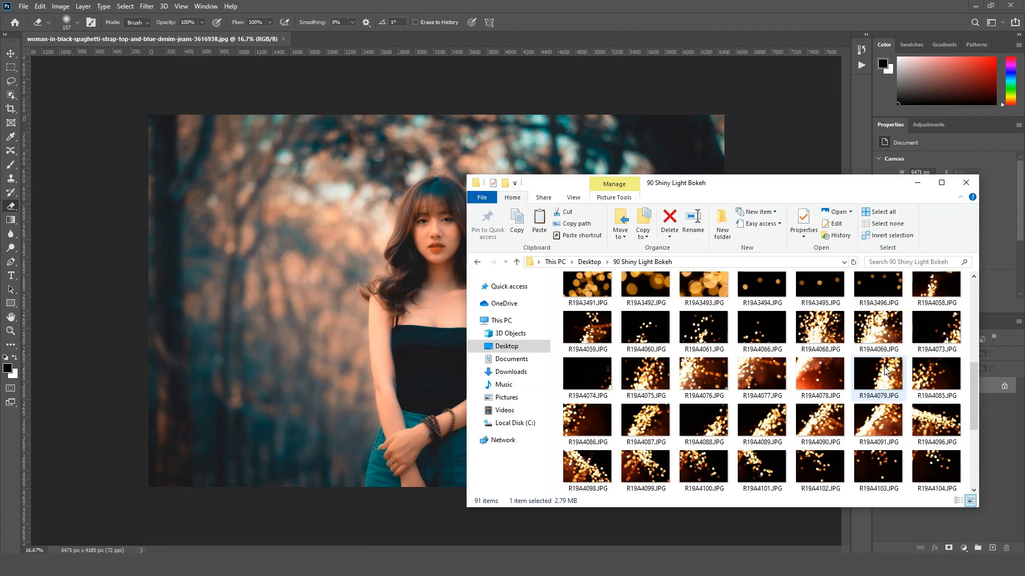
pyautogui.scroll(-3, 884, 370)
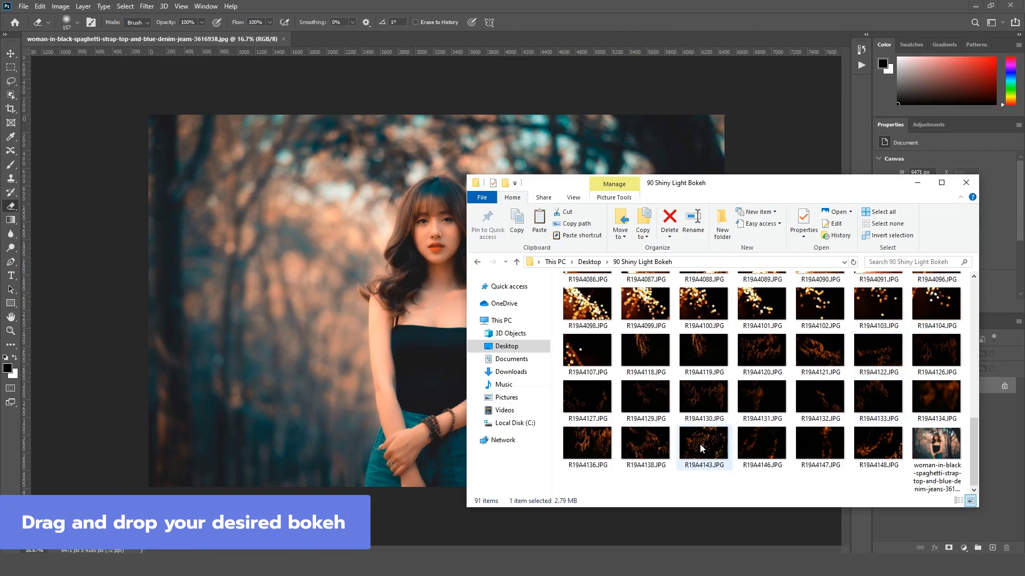
pyautogui.doubleClick(649, 446)
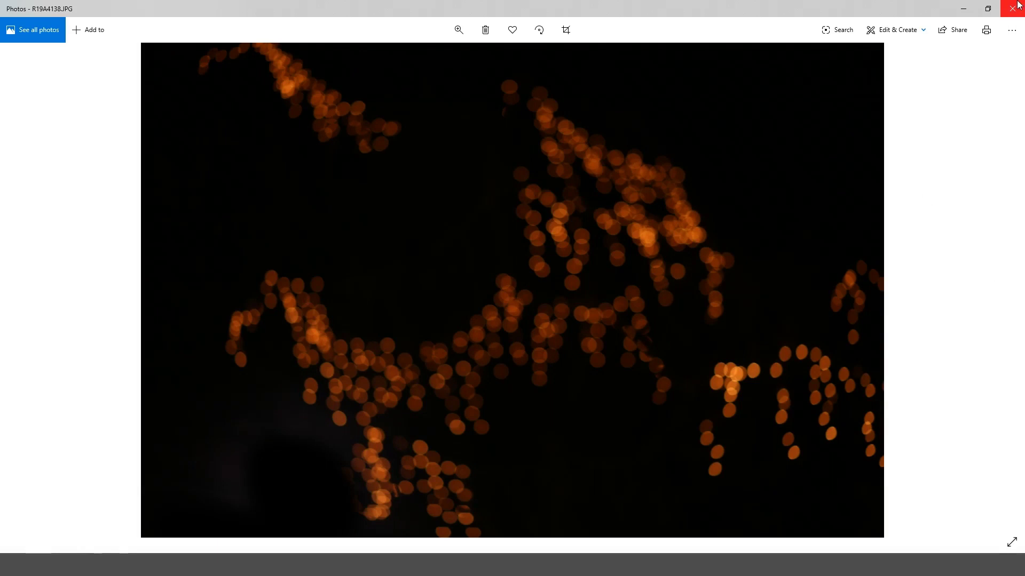
pyautogui.click(1017, 6)
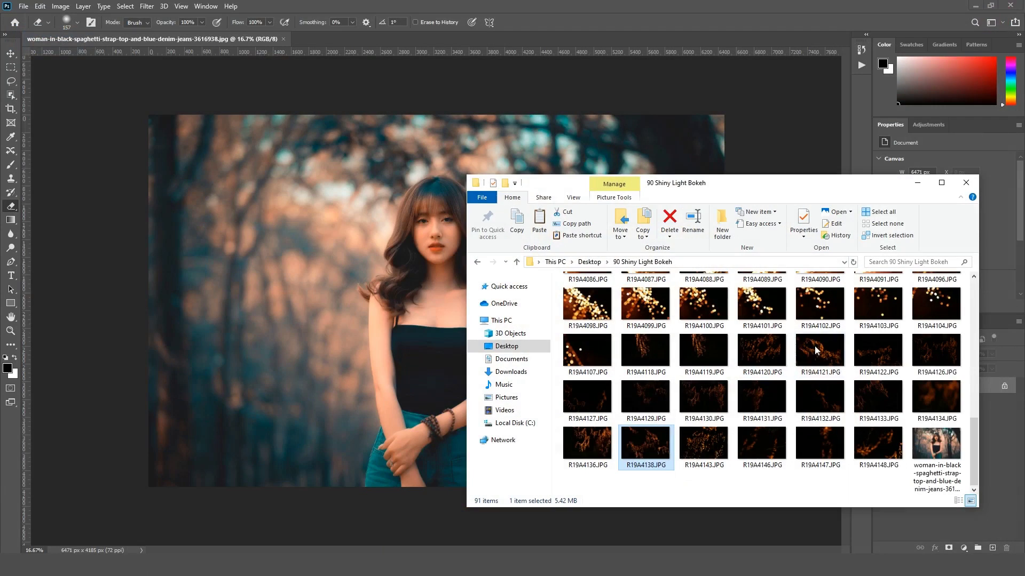
# Place the R19A4138 bokeh over the portrait and scale it to about 119%
pyautogui.moveTo(626, 455); pyautogui.dragTo(353, 282)
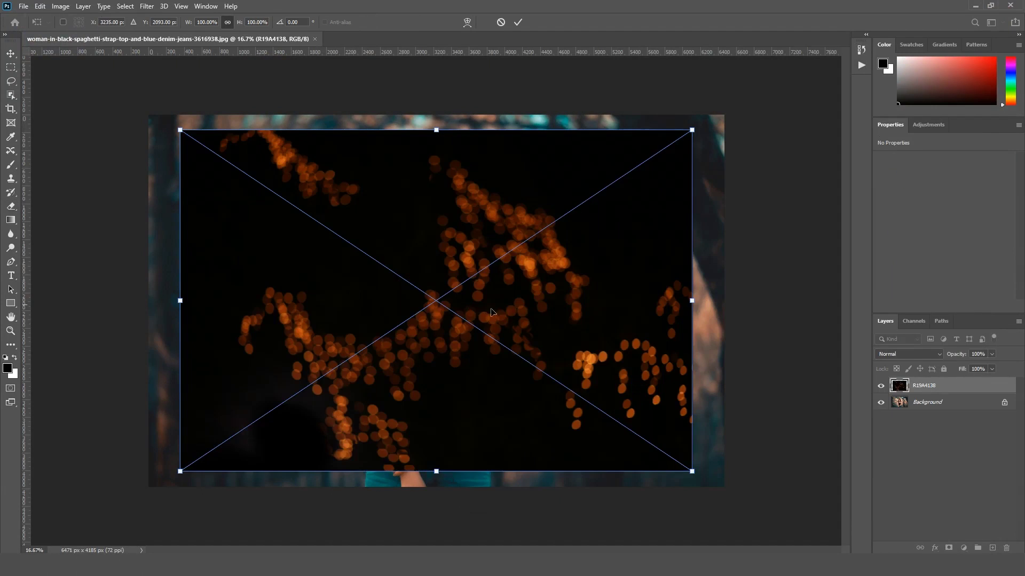
pyautogui.moveTo(307, 226); pyautogui.dragTo(551, 252)
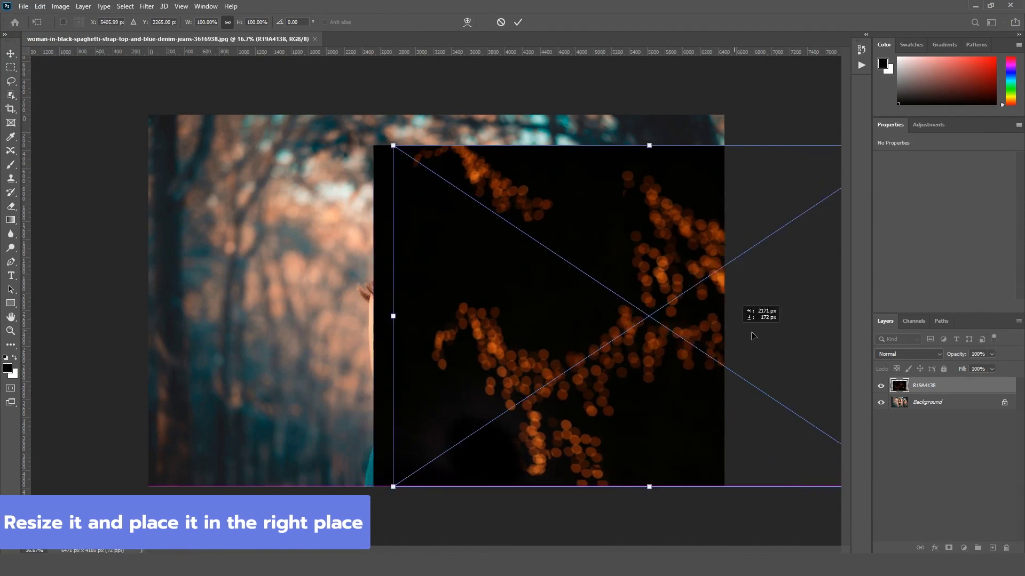
pyautogui.moveTo(422, 158); pyautogui.dragTo(323, 92)
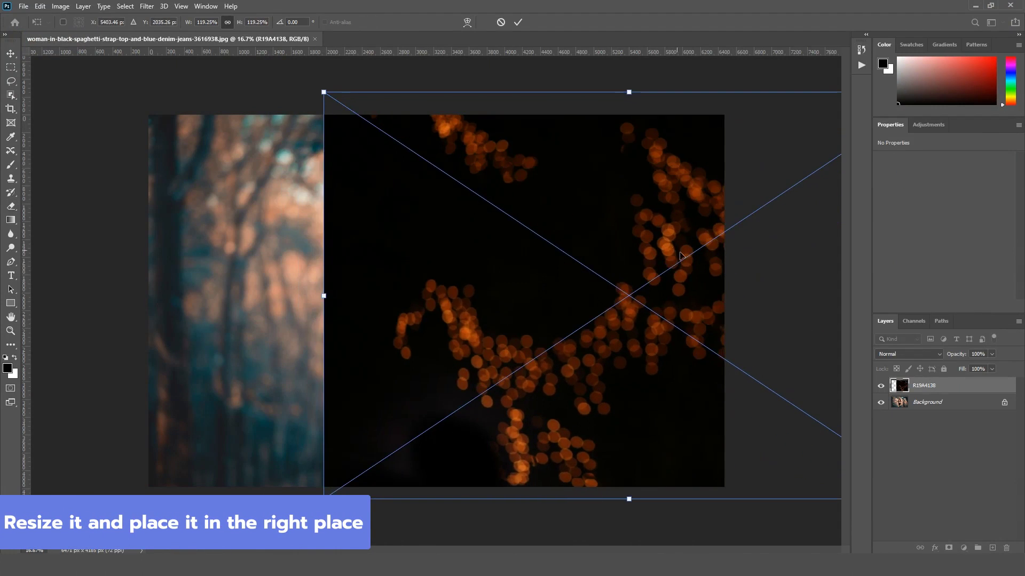
pyautogui.moveTo(697, 231); pyautogui.dragTo(733, 236)
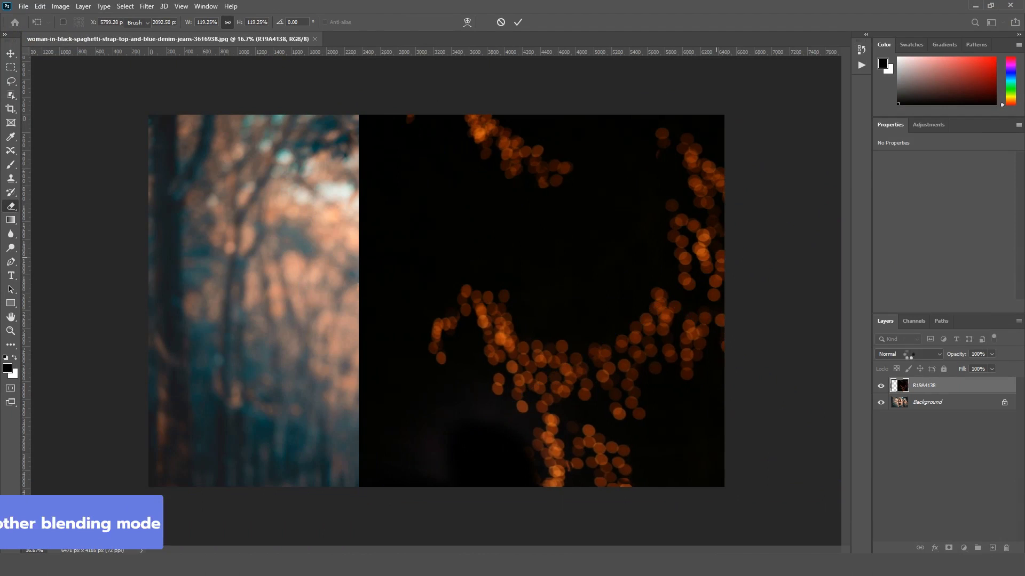
# Set the bokeh layer to Screen, shift it left, and convert it to a pixel layer
pyautogui.click(908, 354)
pyautogui.click(904, 378)
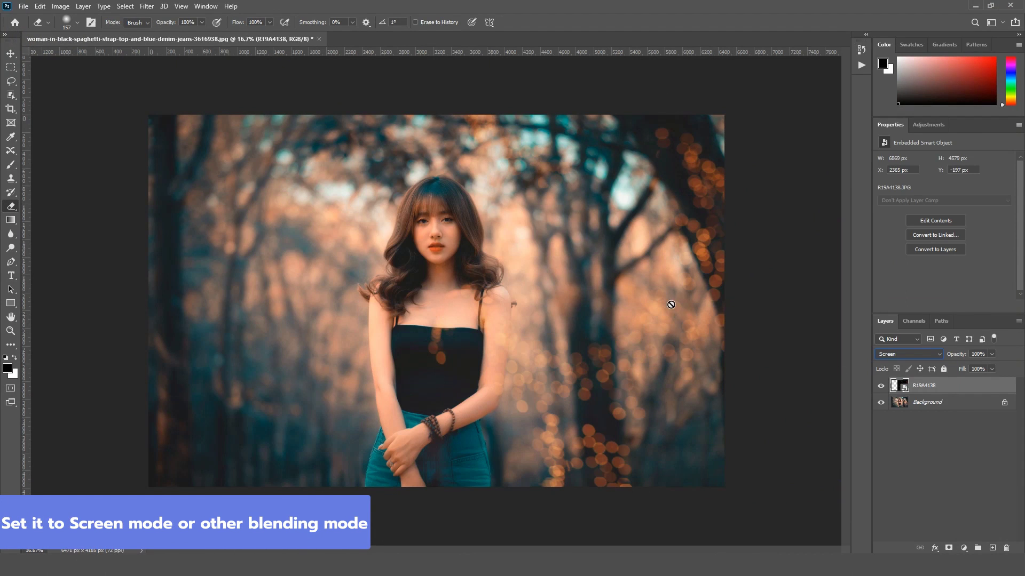
pyautogui.click(11, 54)
pyautogui.moveTo(617, 203)
pyautogui.mouseDown()
pyautogui.moveTo(505, 203)
pyautogui.moveTo(490, 213)
pyautogui.mouseUp()
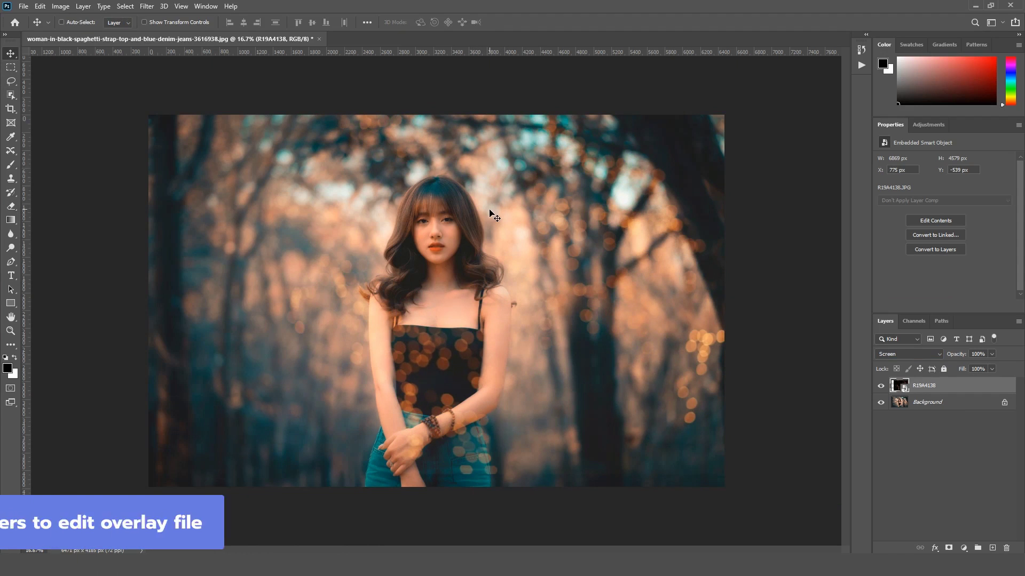
pyautogui.click(939, 254)
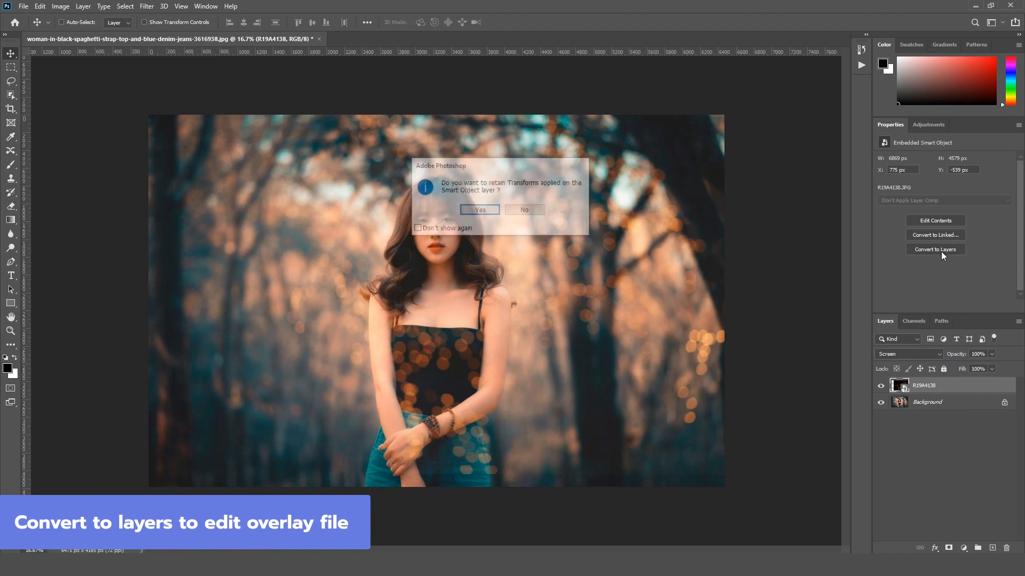
pyautogui.click(492, 210)
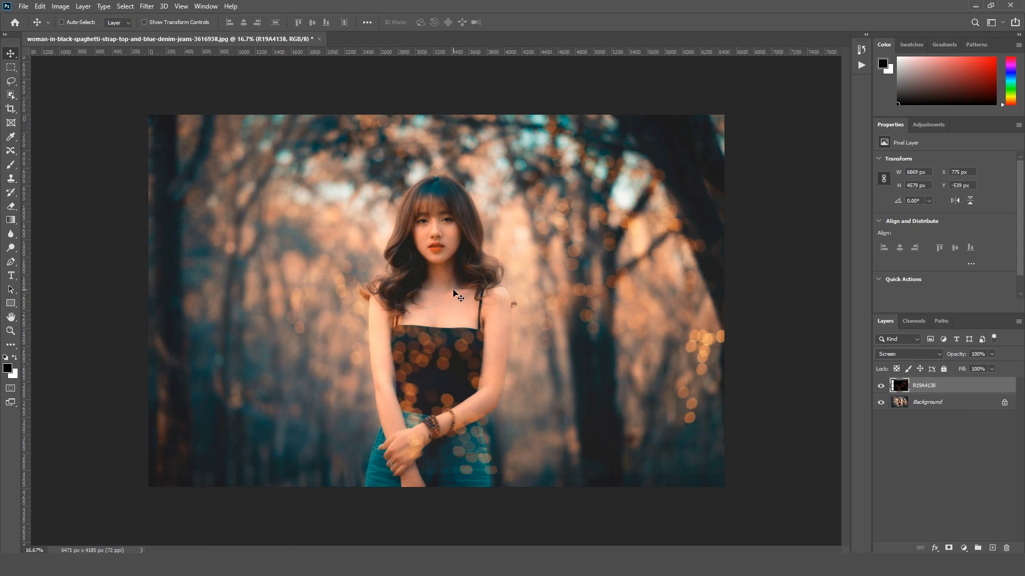
pyautogui.press('e')
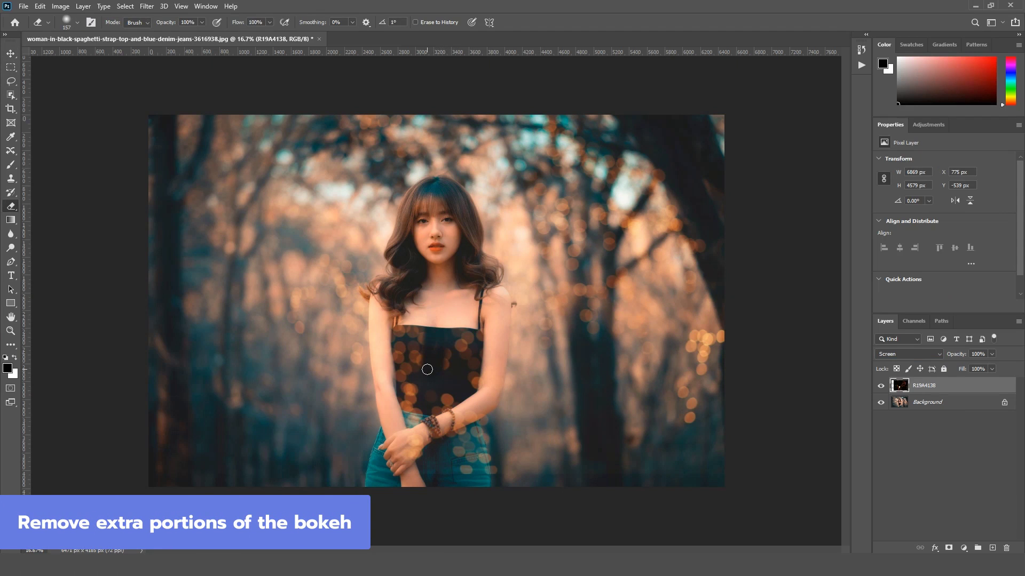
# Erase the bokeh spots from the woman's black top, chest, arms and face
pyautogui.moveTo(448, 348)
pyautogui.mouseDown()
pyautogui.moveTo(443, 422)
pyautogui.moveTo(408, 363)
pyautogui.mouseUp()
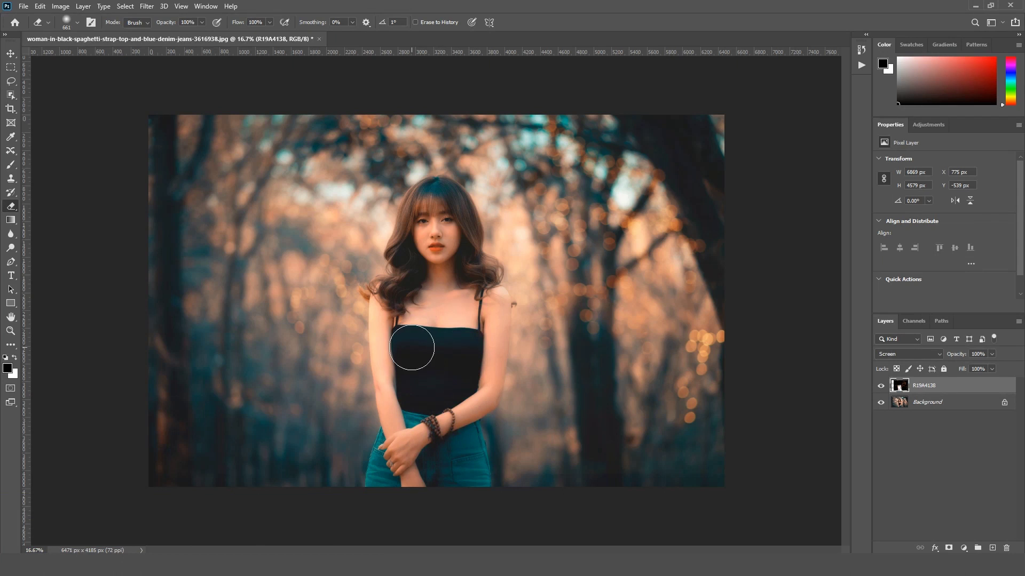
pyautogui.hotkey('ctrl', '+')
pyautogui.hotkey('ctrl', '+')
pyautogui.hotkey('ctrl', '+')
pyautogui.moveTo(411, 347)
pyautogui.mouseDown()
pyautogui.moveTo(428, 281)
pyautogui.moveTo(415, 241)
pyautogui.mouseUp()
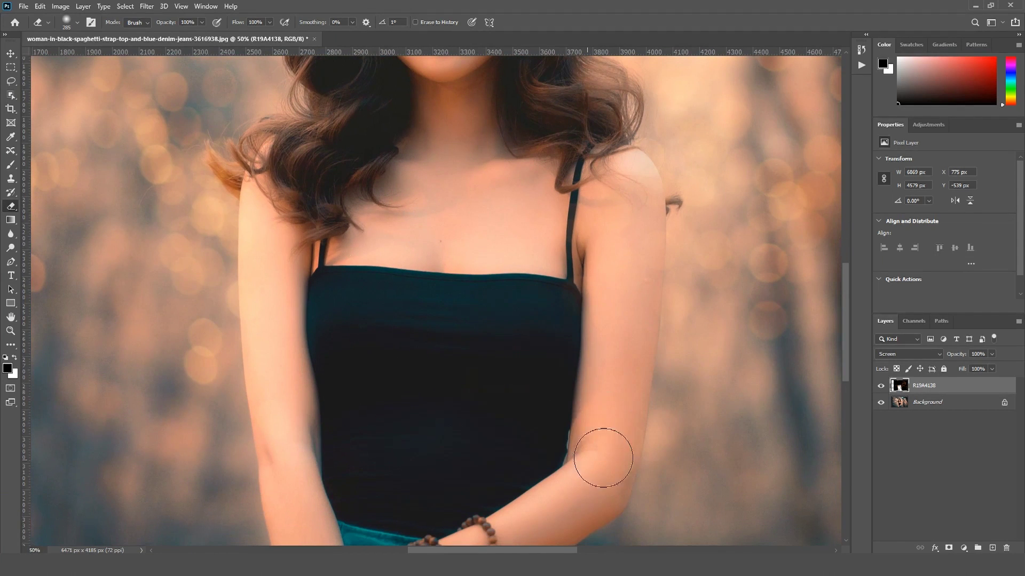
pyautogui.moveTo(589, 321); pyautogui.dragTo(617, 450)
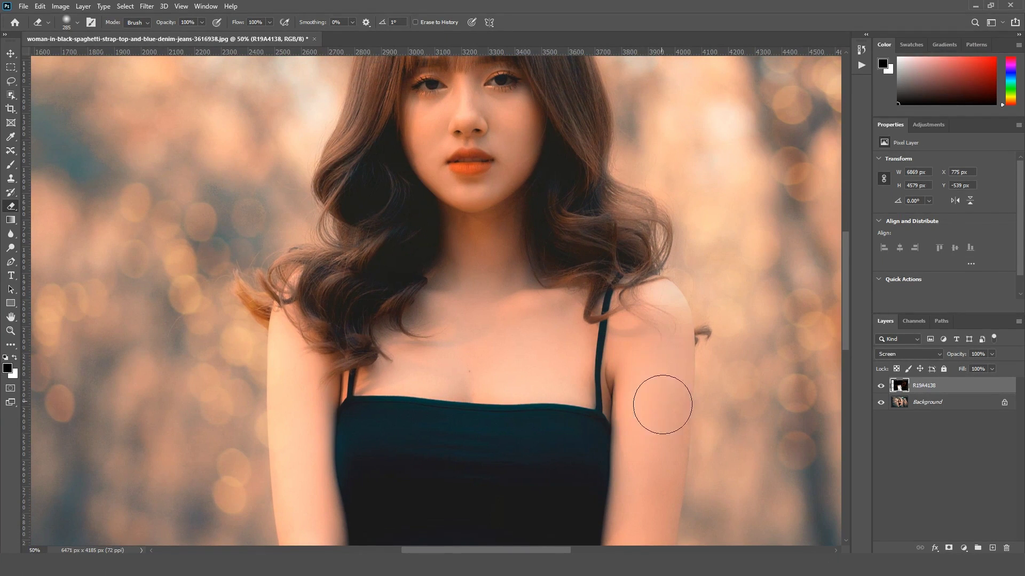
pyautogui.moveTo(575, 307); pyautogui.dragTo(628, 446)
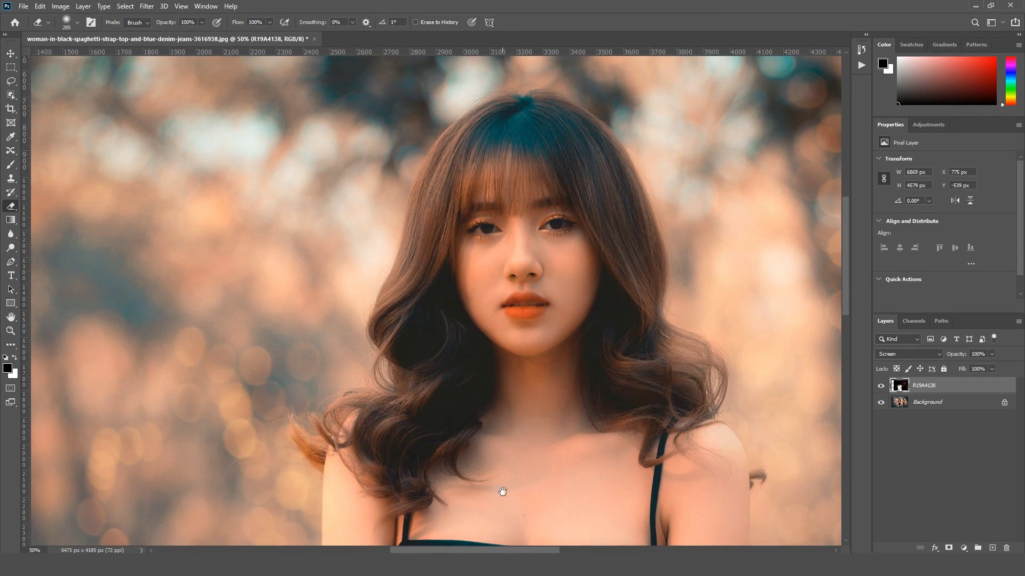
pyautogui.scroll(-3, 499, 465)
pyautogui.scroll(-5, 469, 445)
pyautogui.scroll(-5, 457, 373)
pyautogui.scroll(6, 456, 526)
pyautogui.scroll(5, 456, 525)
pyautogui.hotkey('ctrl', '0')
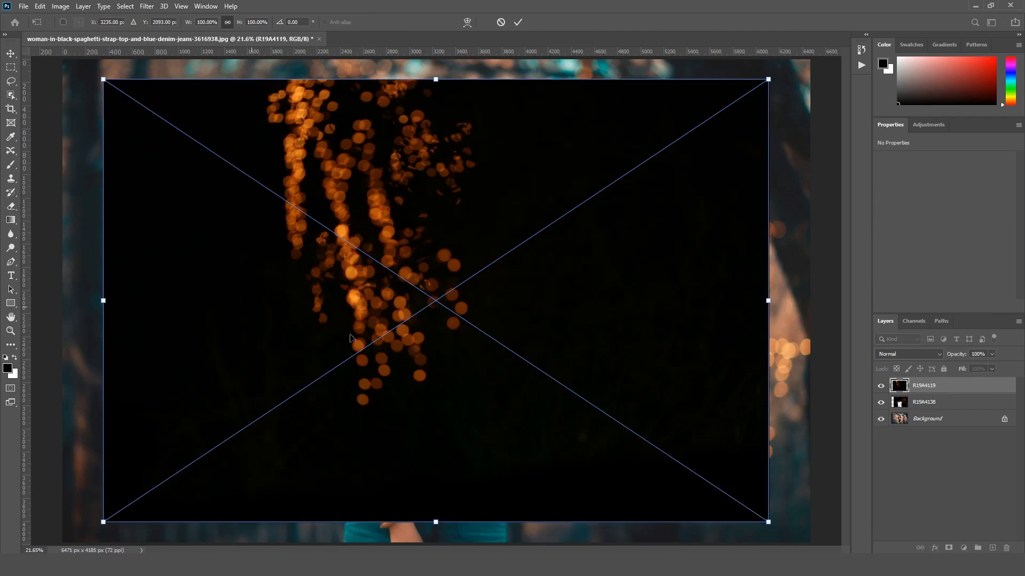
# Place the R19A4119 bokeh up-left over the portrait, scaled to about 123%
pyautogui.moveTo(582, 368); pyautogui.dragTo(400, 349)
pyautogui.moveTo(571, 502)
pyautogui.mouseDown()
pyautogui.moveTo(626, 401)
pyautogui.moveTo(595, 378)
pyautogui.mouseUp()
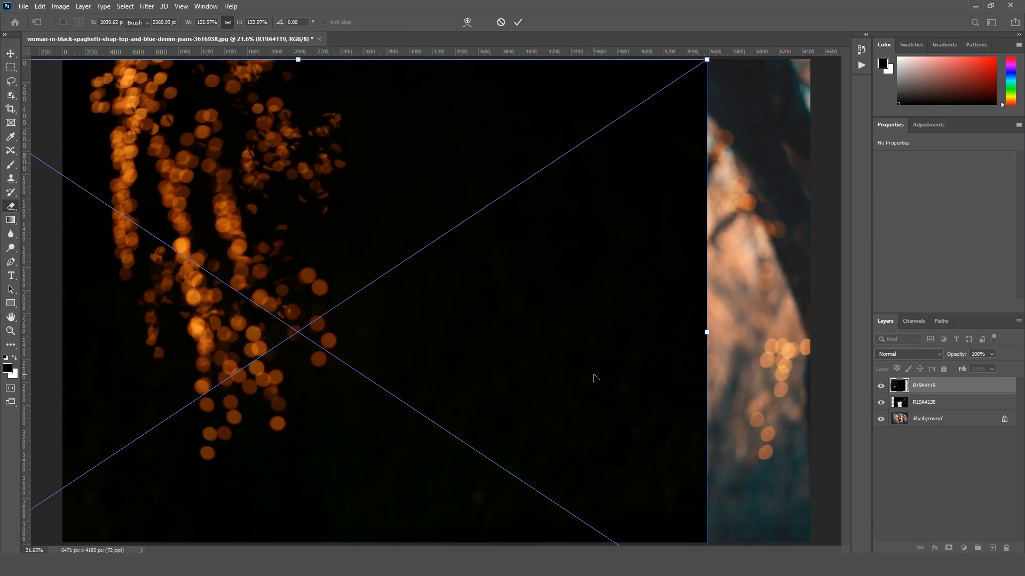
pyautogui.press('Return')
# Blend the R19A4119 layer in Screen mode and convert it to a pixel layer
pyautogui.click(909, 355)
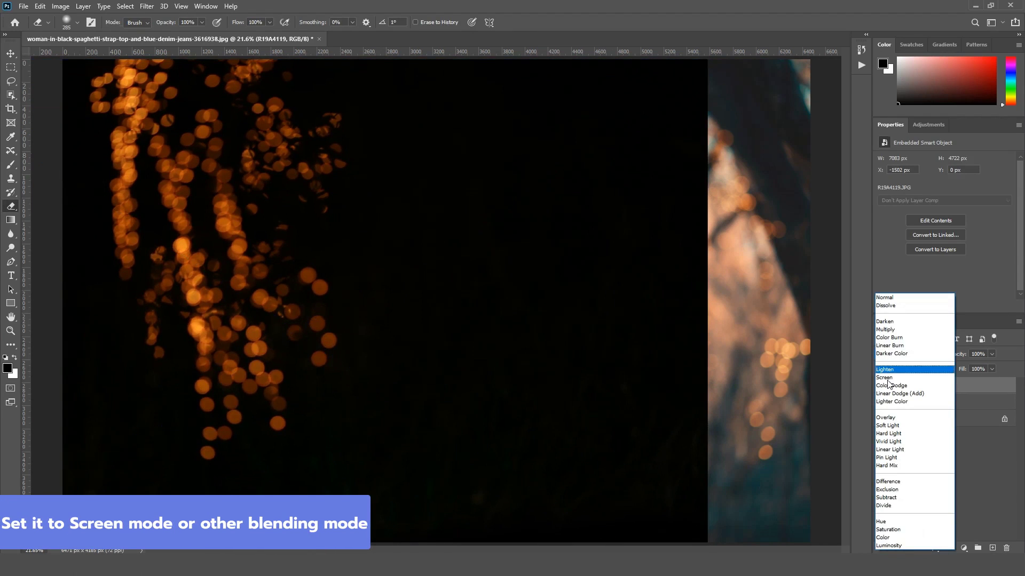
pyautogui.click(888, 379)
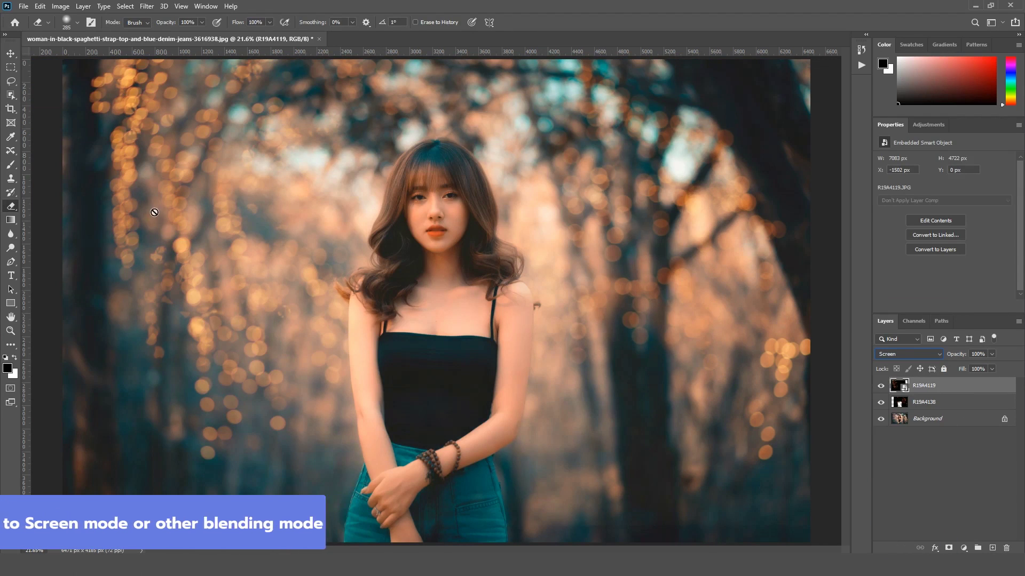
pyautogui.click(931, 250)
pyautogui.click(523, 209)
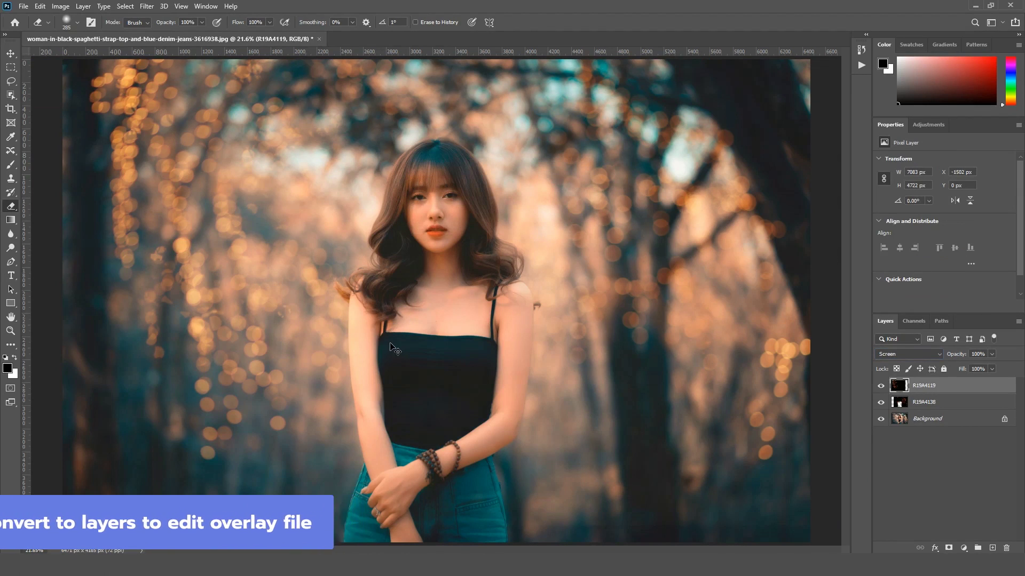
pyautogui.hotkey('ctrl', '+')
pyautogui.hotkey('ctrl', '+')
pyautogui.hotkey('ctrl', '+')
pyautogui.moveTo(383, 344); pyautogui.dragTo(501, 338)
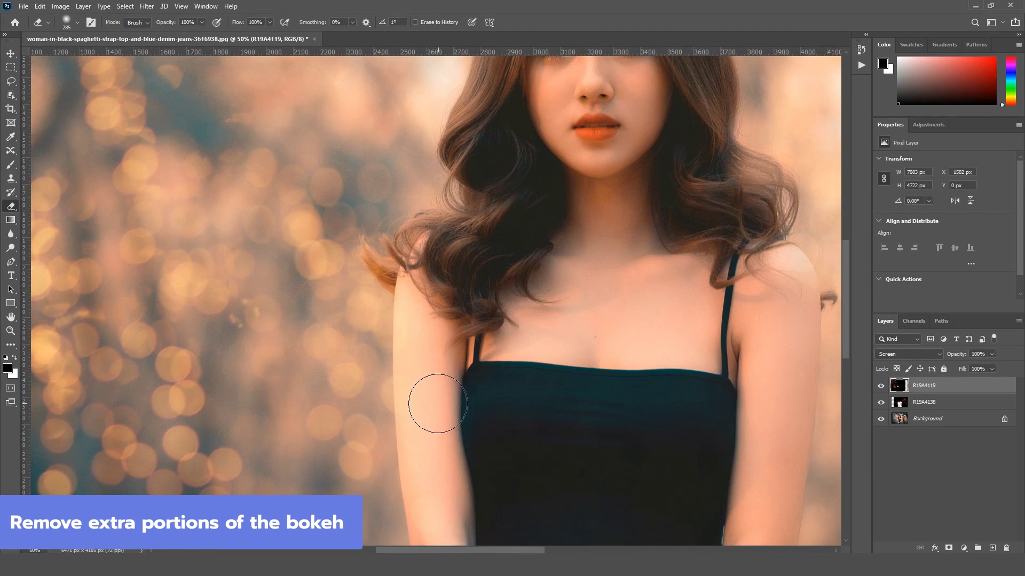
# Erase the bokeh off the woman's torso and, on the R19A4138 layer, her face
pyautogui.moveTo(430, 405); pyautogui.dragTo(438, 287)
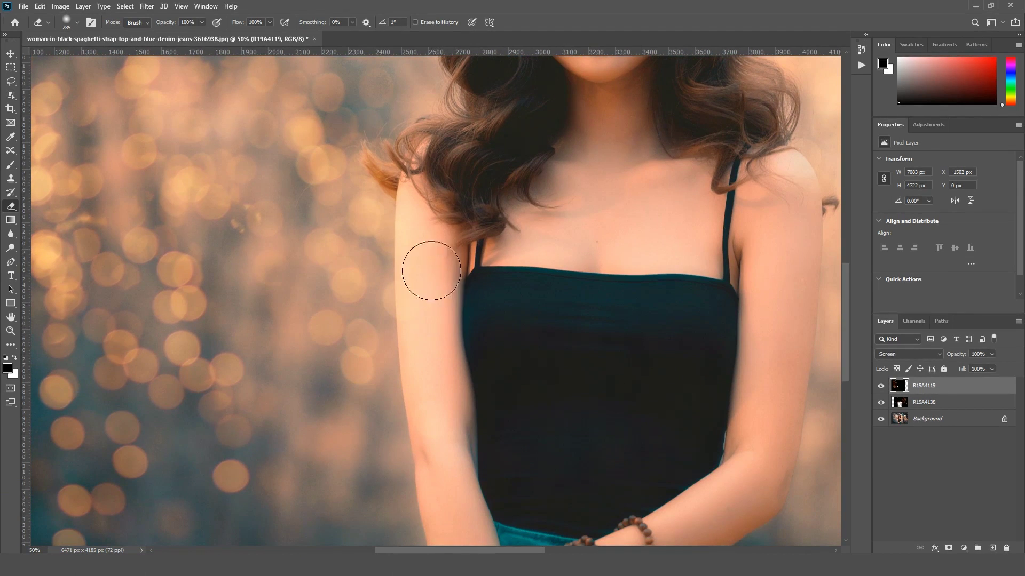
pyautogui.click(961, 403)
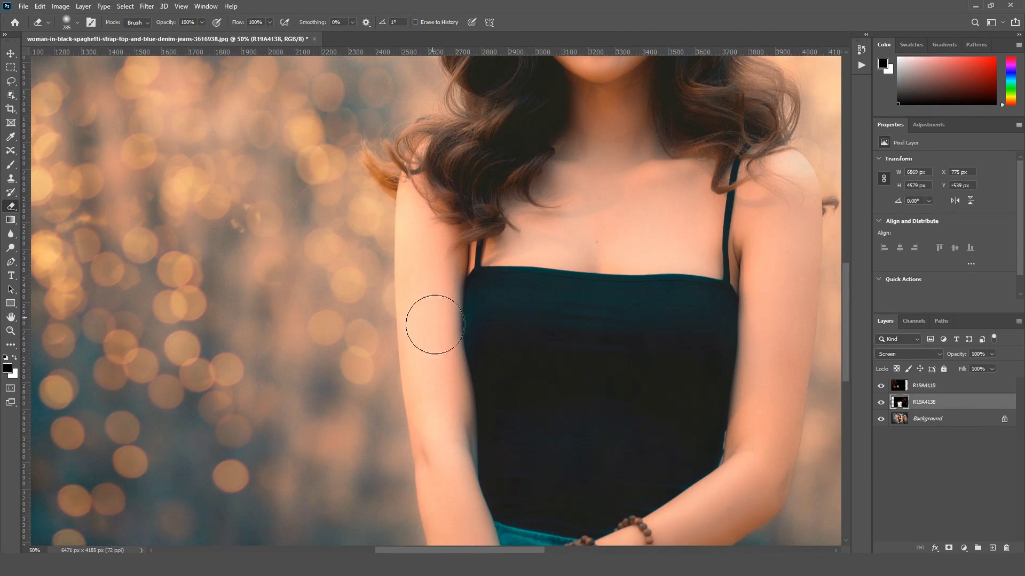
pyautogui.moveTo(452, 189)
pyautogui.mouseDown()
pyautogui.moveTo(457, 400)
pyautogui.moveTo(469, 343)
pyautogui.mouseUp()
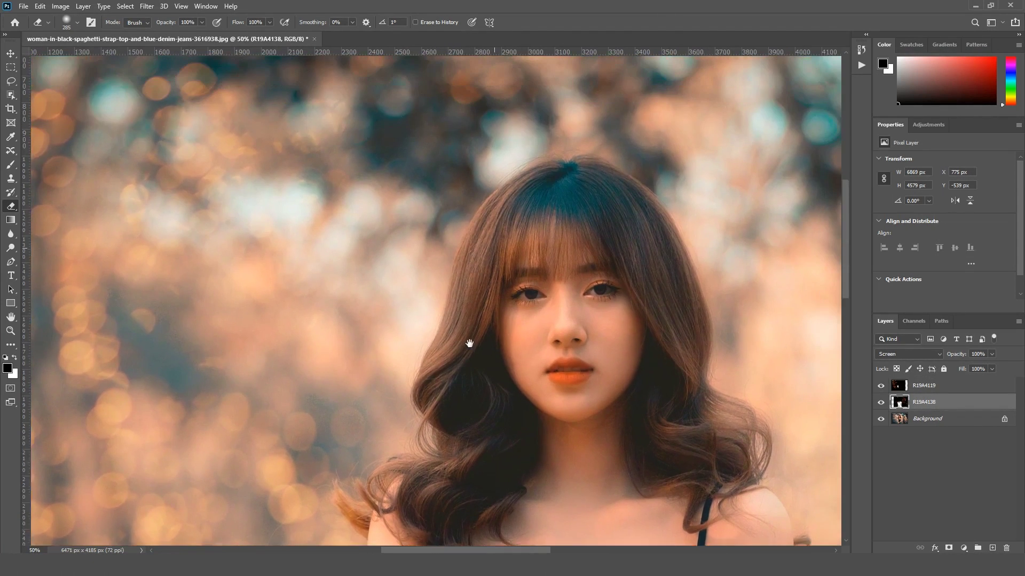
pyautogui.moveTo(464, 222); pyautogui.dragTo(591, 127)
pyautogui.scroll(-5, 591, 128)
pyautogui.scroll(-5, 534, 187)
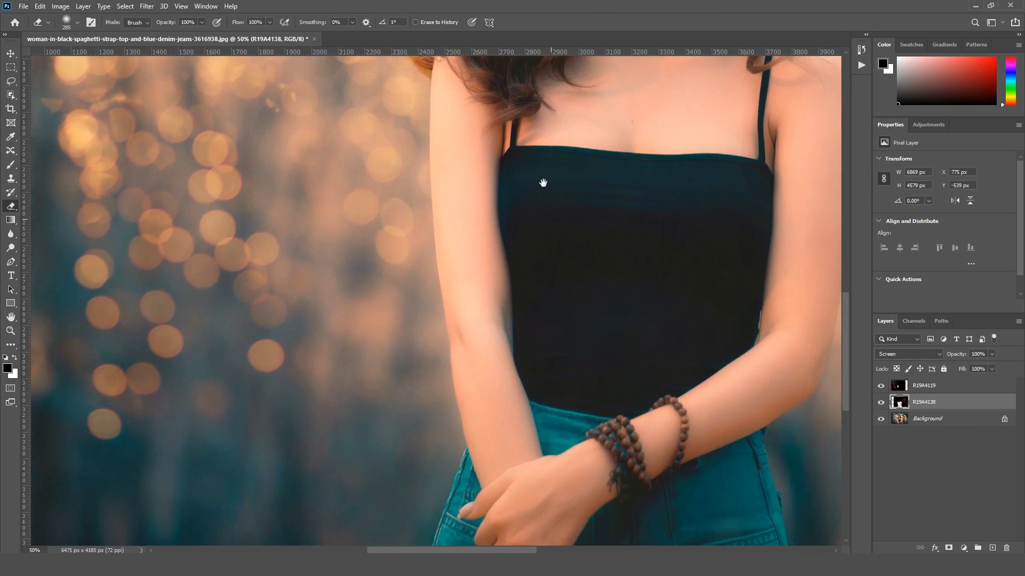
# Clear her face and shoulder, then place a third overlay image from the bokeh folder
pyautogui.moveTo(508, 404); pyautogui.dragTo(498, 293)
pyautogui.hscroll(-3, 656, 222)
pyautogui.scroll(5, 656, 222)
pyautogui.scroll(4, 614, 357)
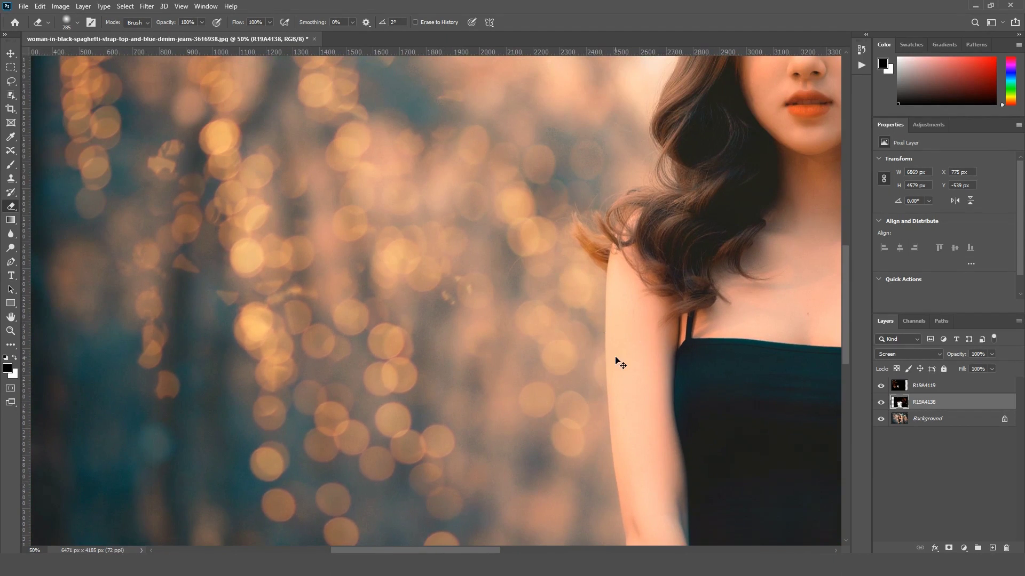
pyautogui.hotkey('ctrl', '0')
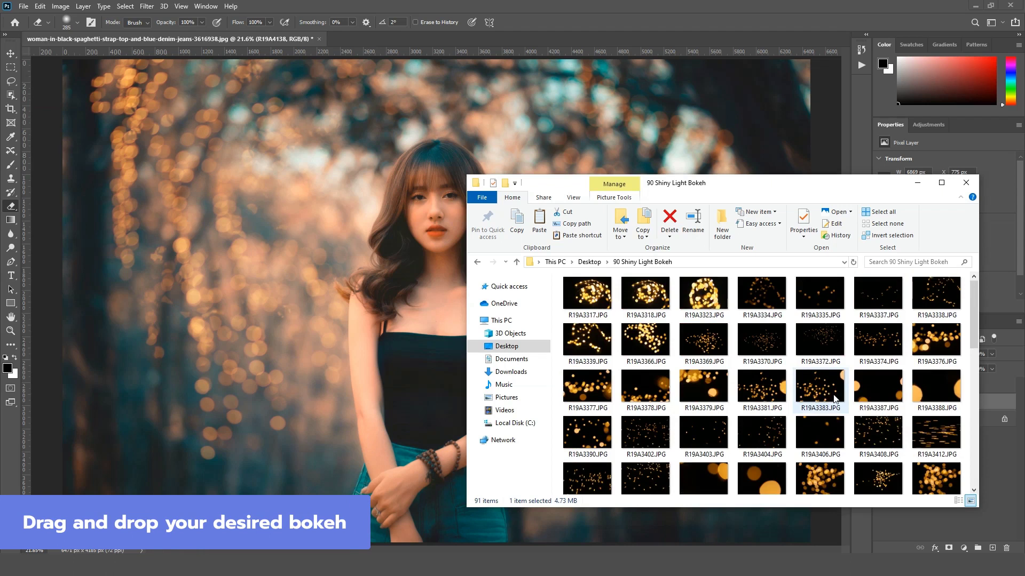
pyautogui.moveTo(936, 435); pyautogui.dragTo(395, 290)
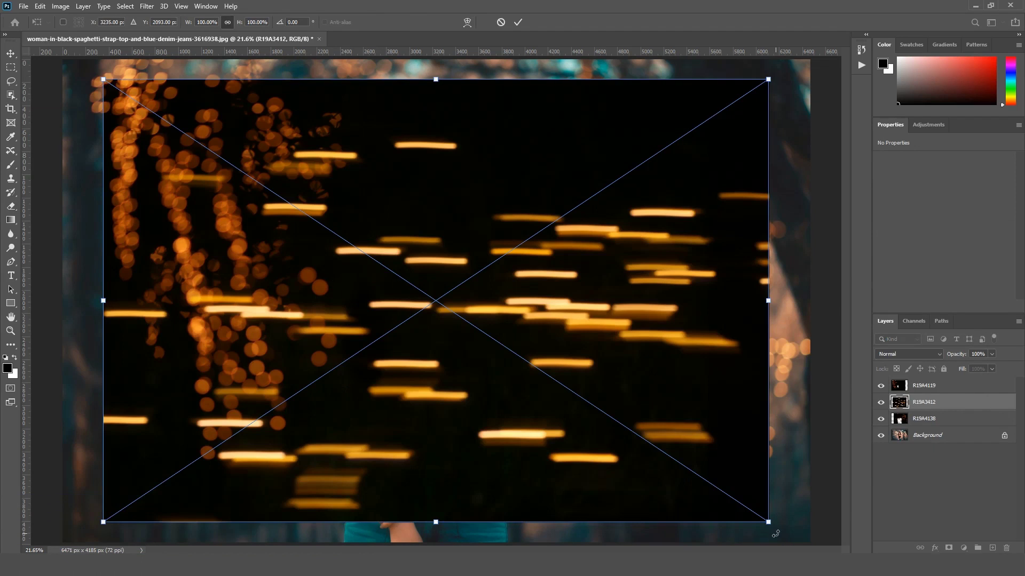
# Rotate the light-streak overlay diagonally and stretch it to cover the photo
pyautogui.moveTo(776, 533); pyautogui.dragTo(783, 358)
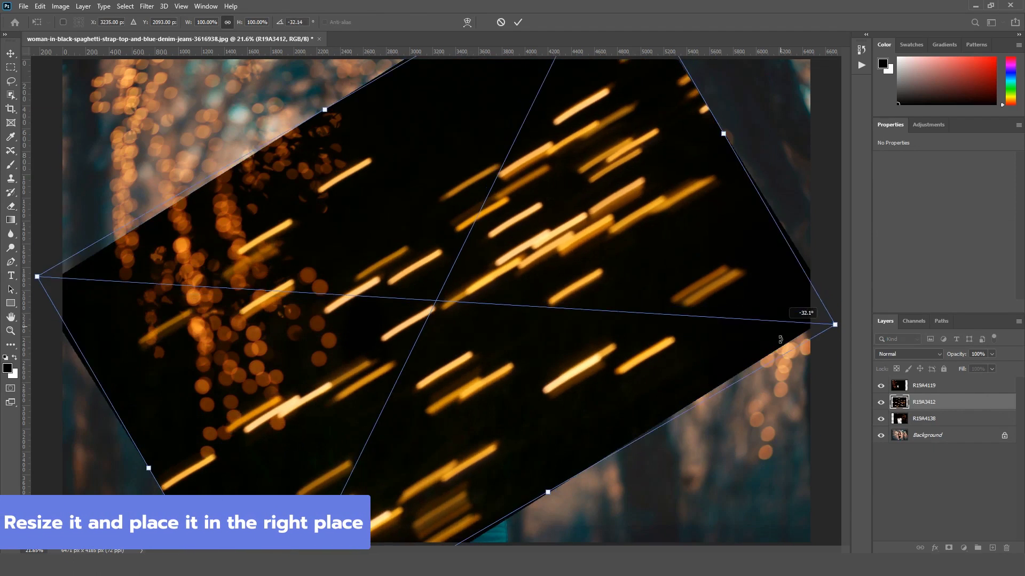
pyautogui.hotkey('ctrl', '-')
pyautogui.hotkey('ctrl', '-')
pyautogui.hotkey('ctrl', '-')
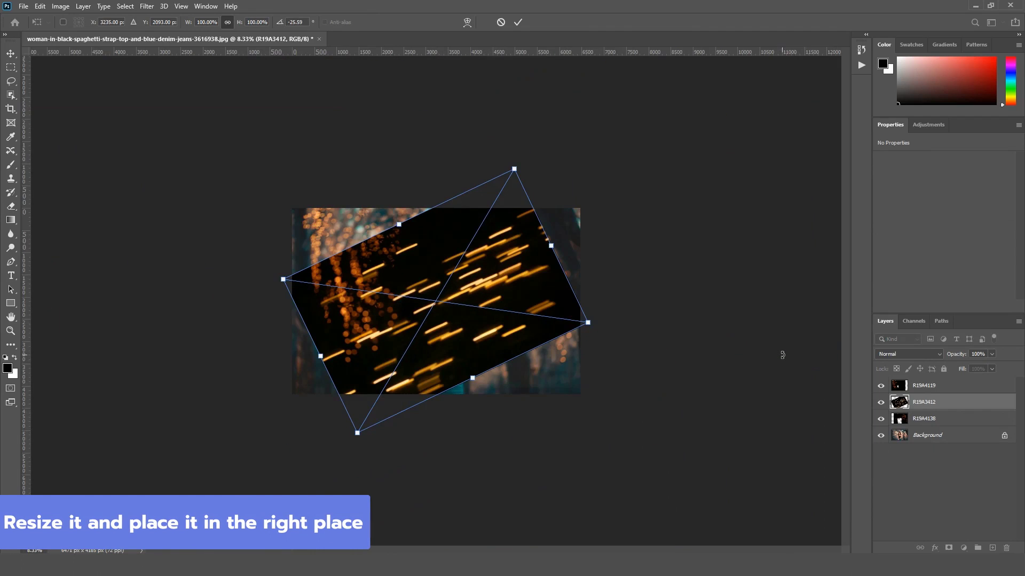
pyautogui.moveTo(558, 246); pyautogui.dragTo(695, 180)
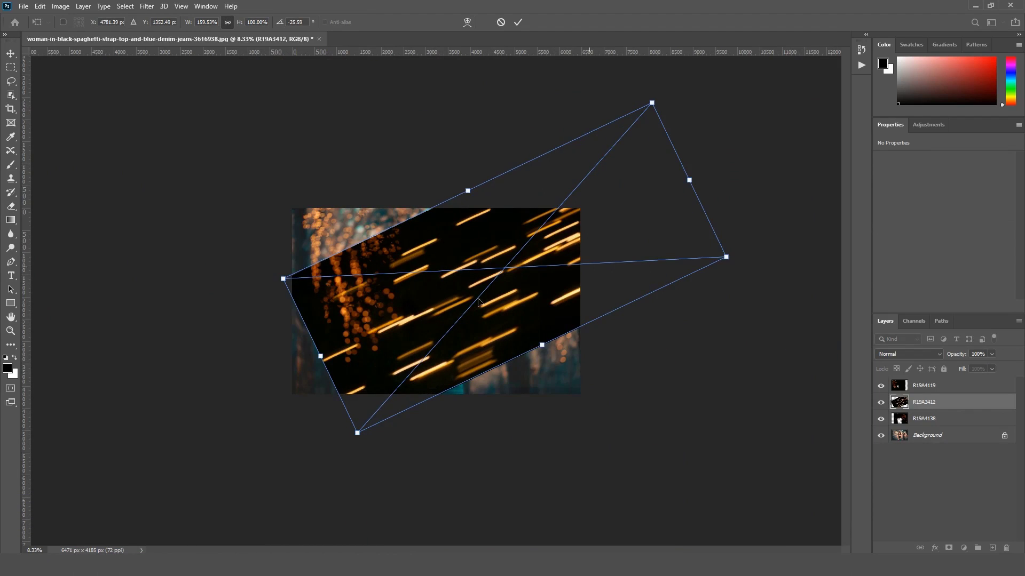
pyautogui.moveTo(317, 365); pyautogui.dragTo(203, 419)
pyautogui.moveTo(599, 276); pyautogui.dragTo(561, 265)
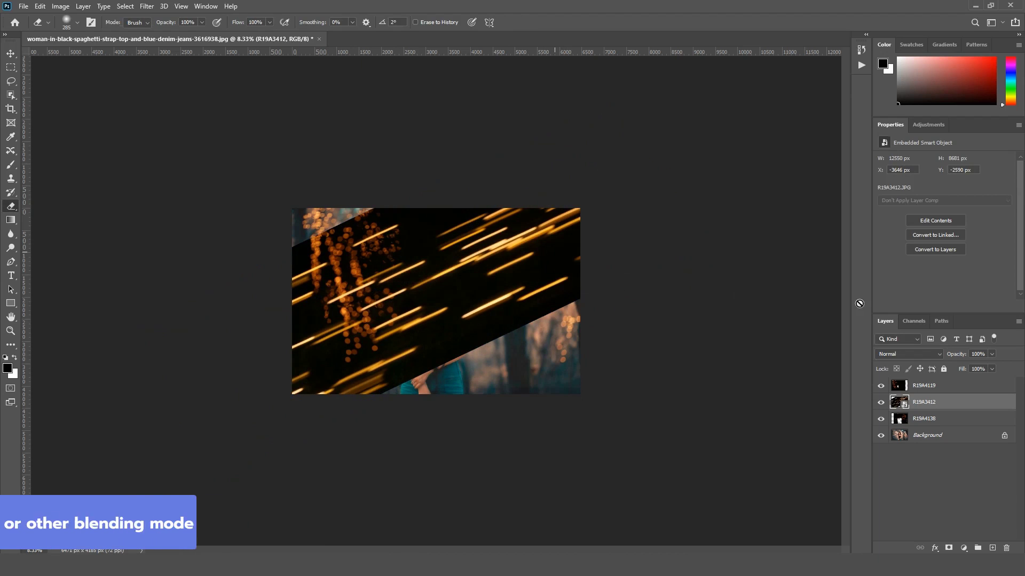
# Blend the light streaks in Screen mode and convert them to a pixel layer
pyautogui.click(908, 357)
pyautogui.click(902, 374)
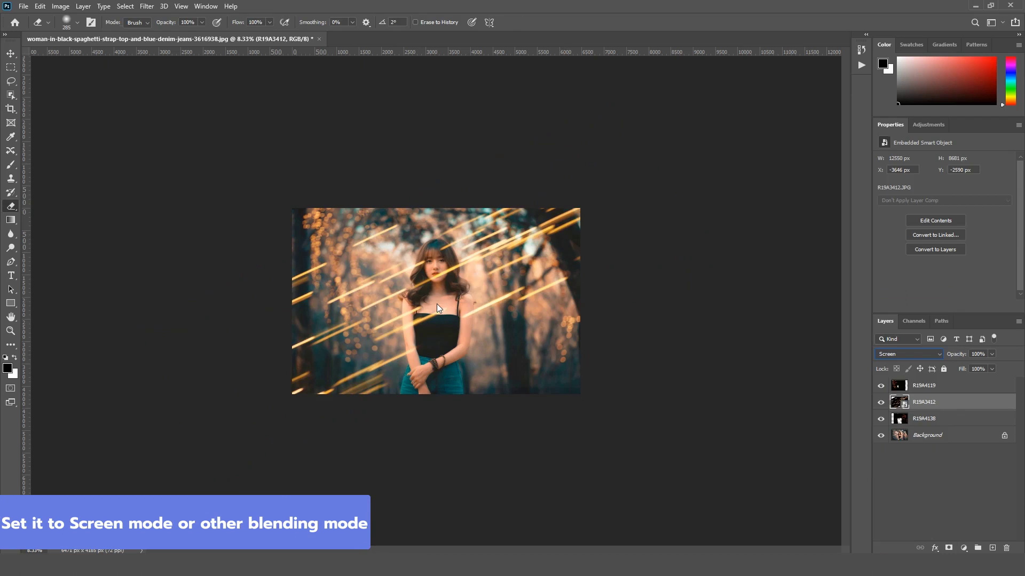
pyautogui.click(925, 248)
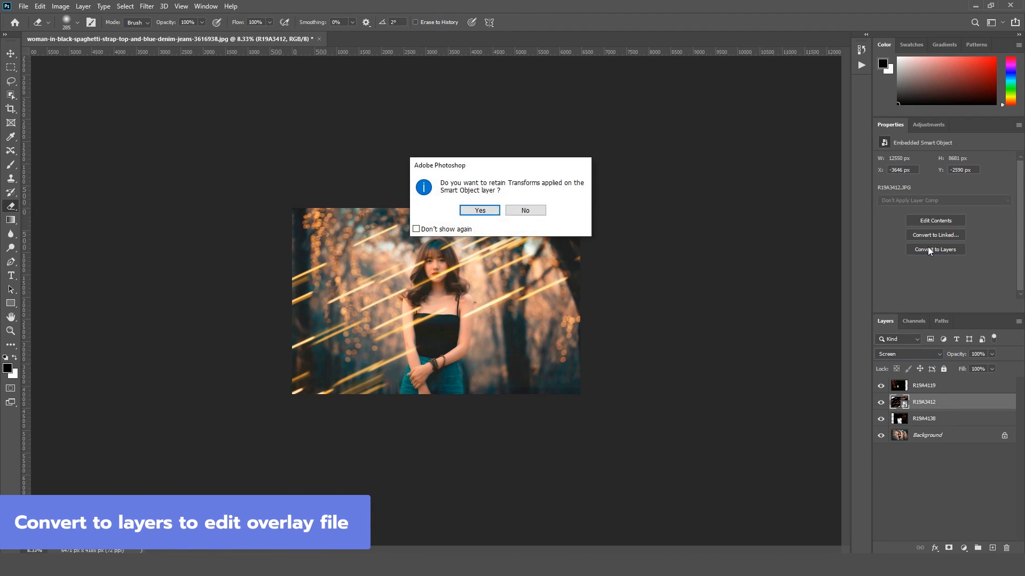
pyautogui.click(480, 212)
pyautogui.hotkey('ctrl', '+')
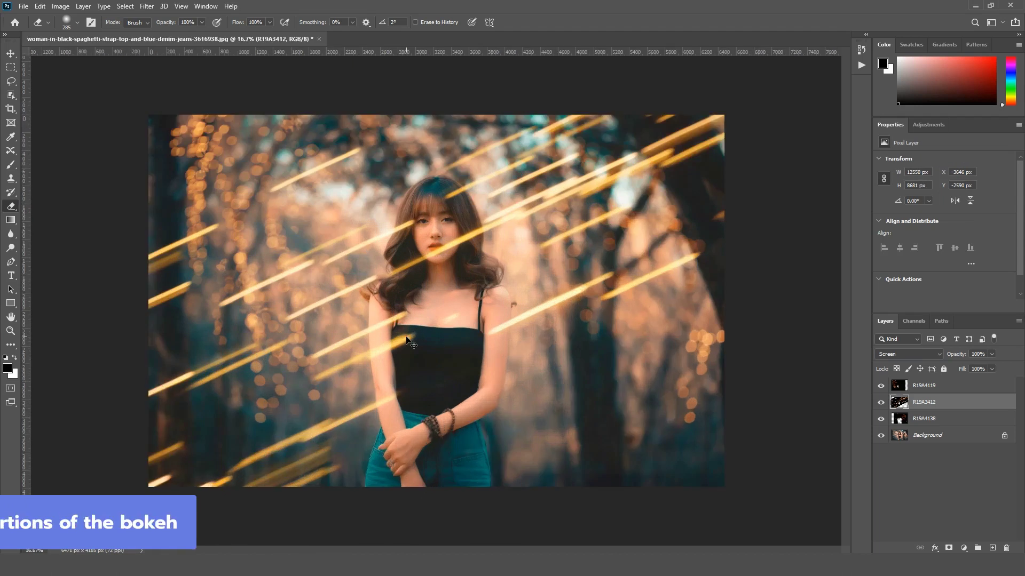
# Erase the light streaks crossing the woman's chest, arm, hair and face
pyautogui.hotkey('ctrl', '+')
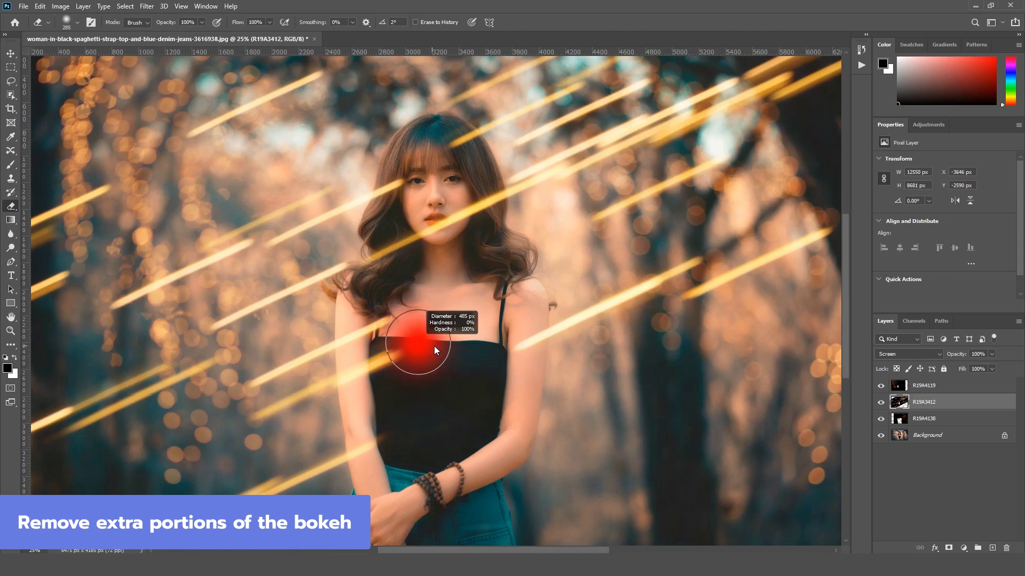
pyautogui.moveTo(387, 344)
pyautogui.mouseDown()
pyautogui.moveTo(372, 444)
pyautogui.moveTo(365, 367)
pyautogui.mouseUp()
pyautogui.moveTo(474, 369)
pyautogui.mouseDown()
pyautogui.moveTo(521, 350)
pyautogui.moveTo(515, 335)
pyautogui.mouseUp()
pyautogui.scroll(2, 515, 328)
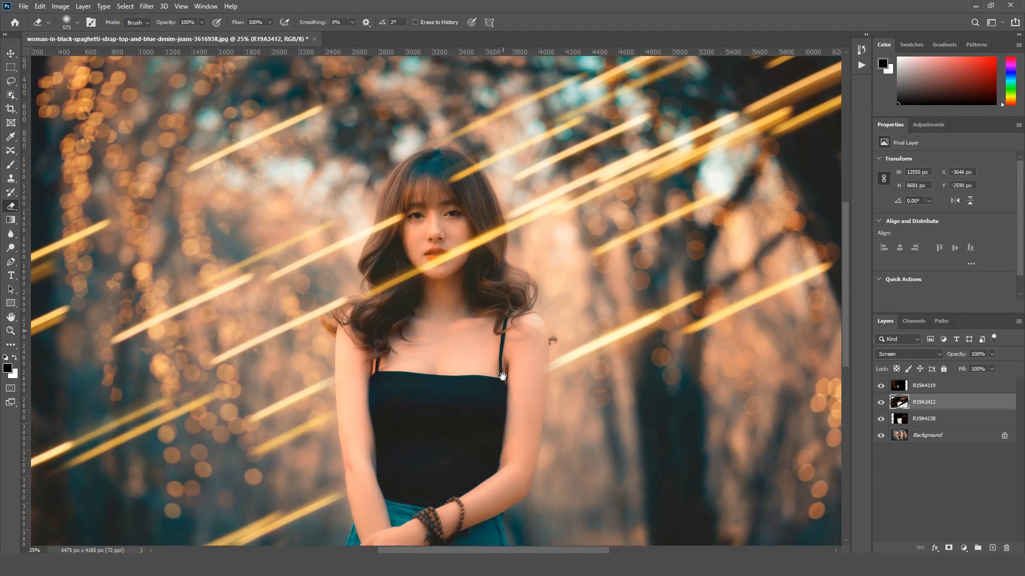
pyautogui.moveTo(368, 327); pyautogui.dragTo(480, 270)
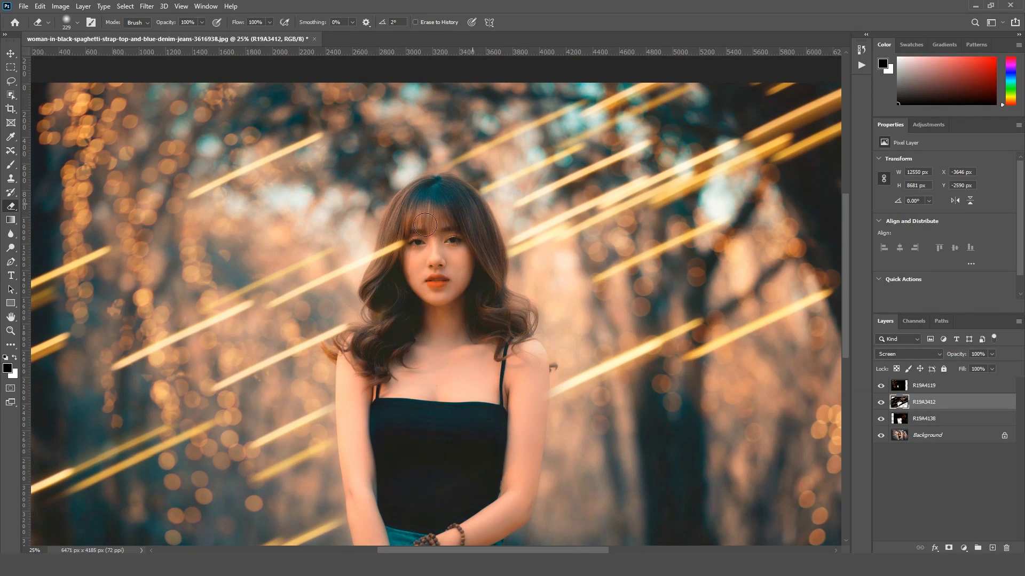
pyautogui.moveTo(414, 394)
pyautogui.mouseDown()
pyautogui.moveTo(406, 240)
pyautogui.moveTo(430, 350)
pyautogui.moveTo(458, 412)
pyautogui.mouseUp()
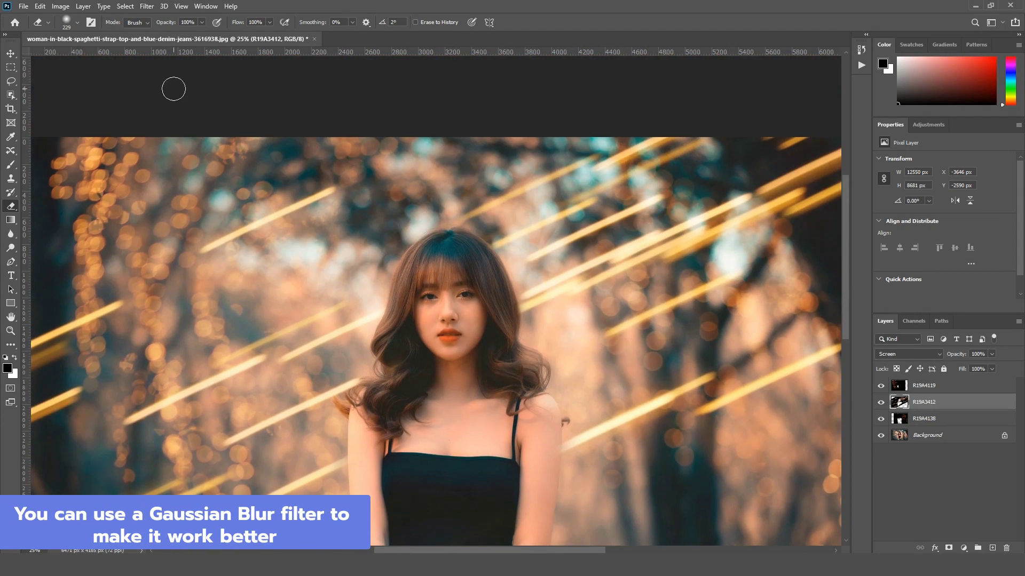
pyautogui.click(147, 5)
pyautogui.moveTo(185, 126)
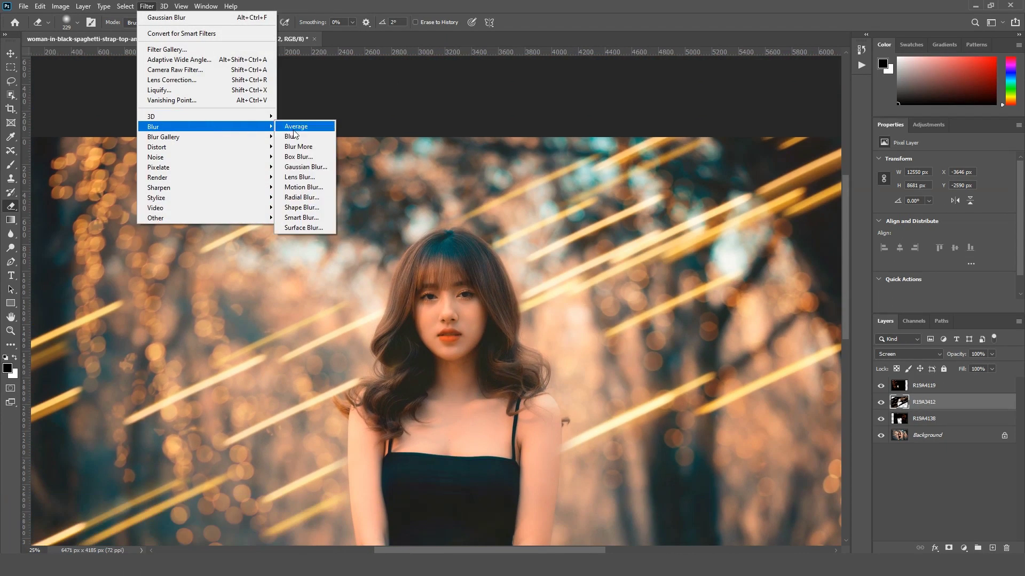
# Apply a Gaussian Blur of about 4.4 px radius to the light-streak overlay
pyautogui.click(303, 169)
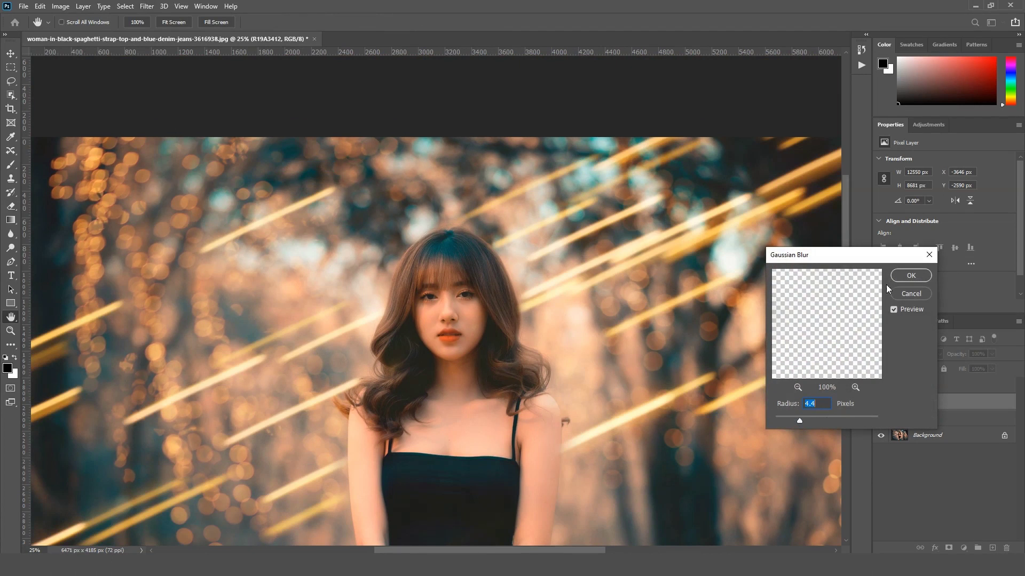
pyautogui.click(910, 276)
pyautogui.press('e')
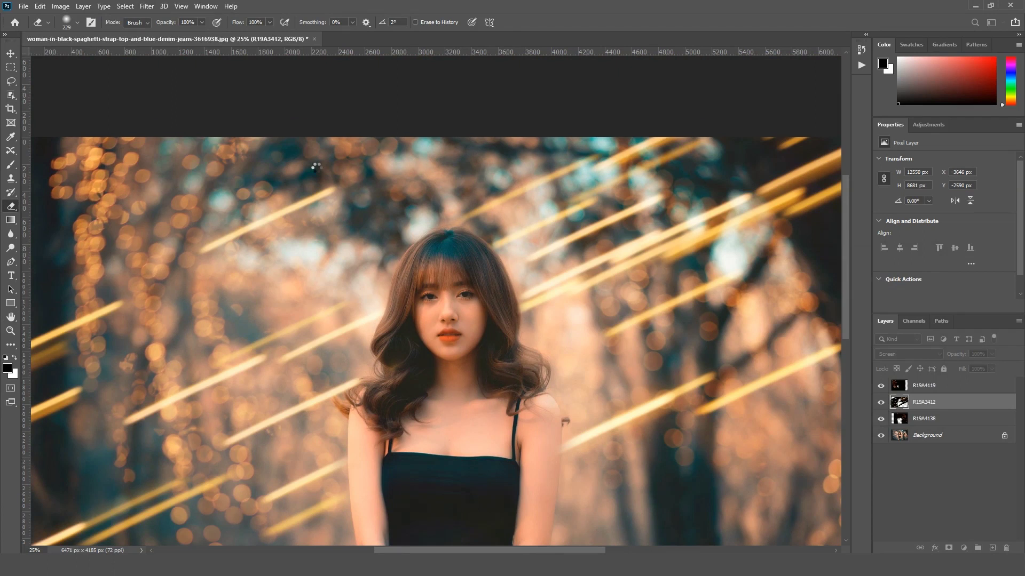
# Darken the light-streak overlay with Curves, pulling the RGB curve's midpoint down
pyautogui.click(60, 6)
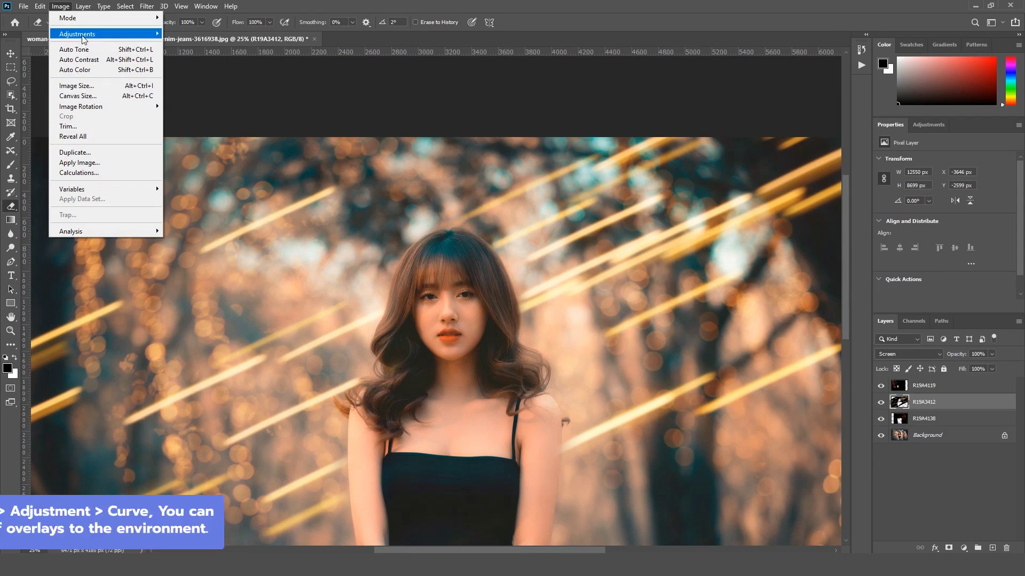
pyautogui.moveTo(76, 34)
pyautogui.click(216, 63)
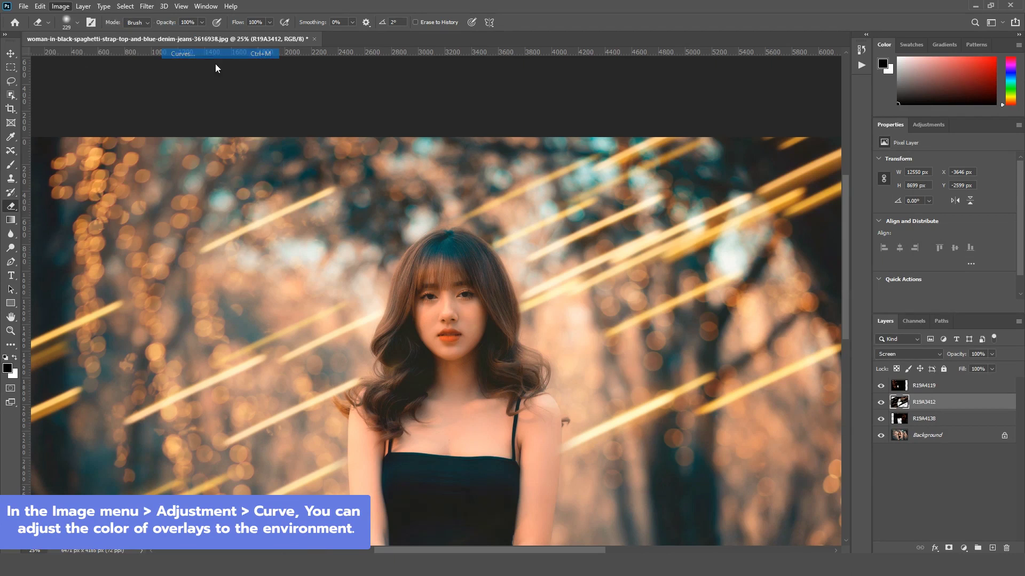
pyautogui.moveTo(696, 244); pyautogui.dragTo(705, 248)
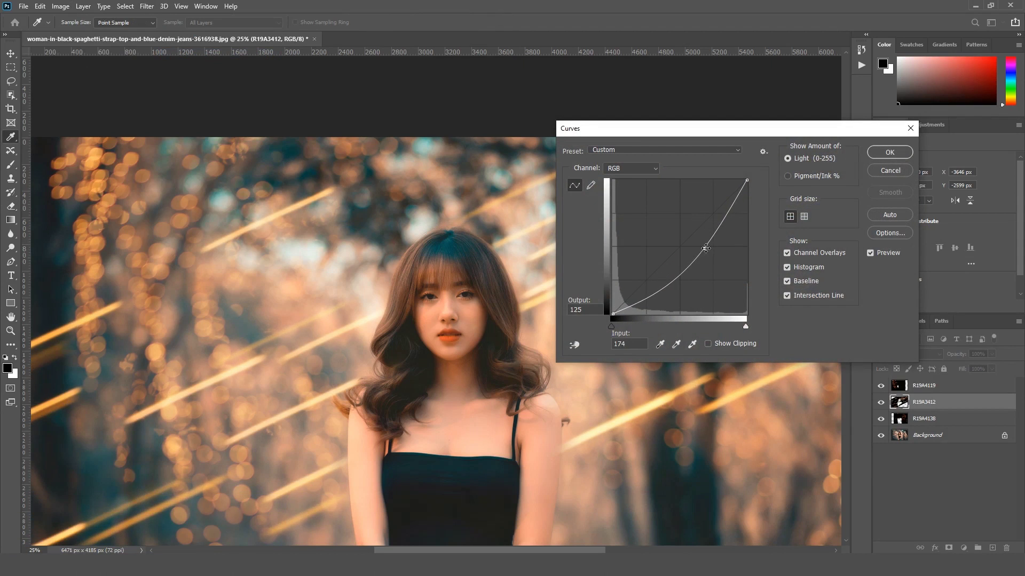
pyautogui.click(889, 152)
pyautogui.press('e')
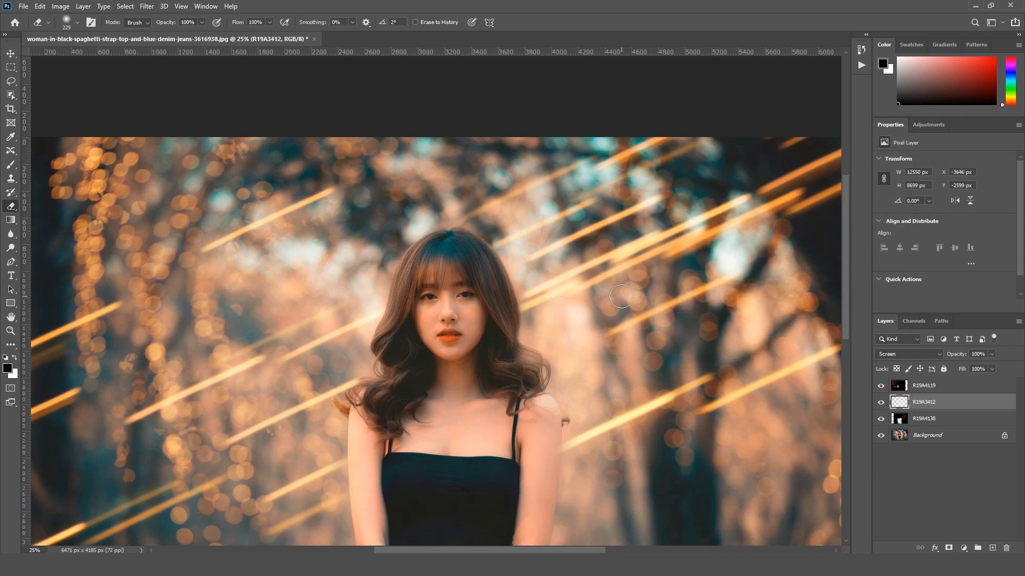
pyautogui.scroll(-1, 622, 296)
pyautogui.scroll(-1, 621, 296)
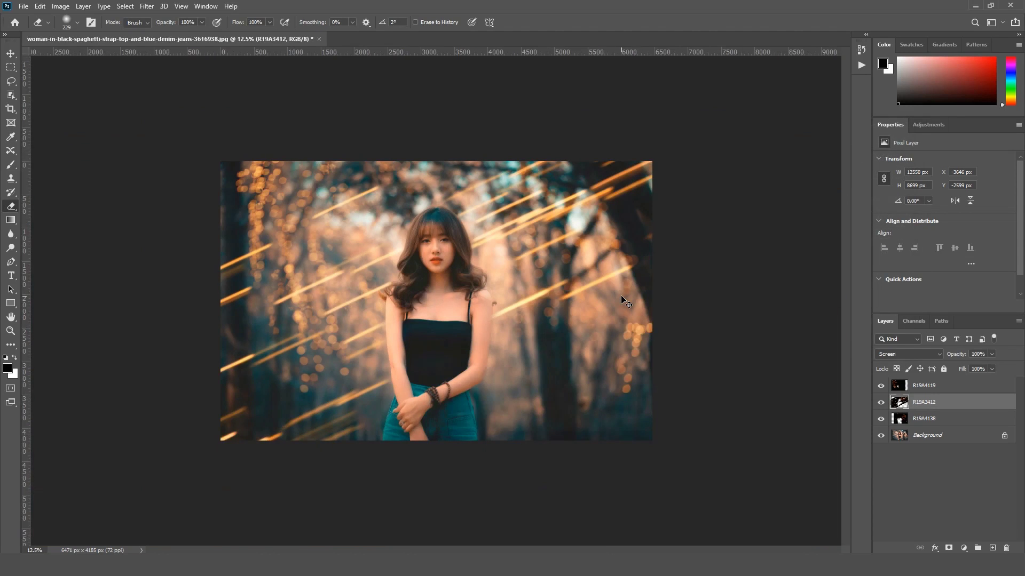
# Pick the next bokeh JPG from the 90 Shiny Light Bokeh folder and return to the portrait
pyautogui.scroll(1, 621, 296)
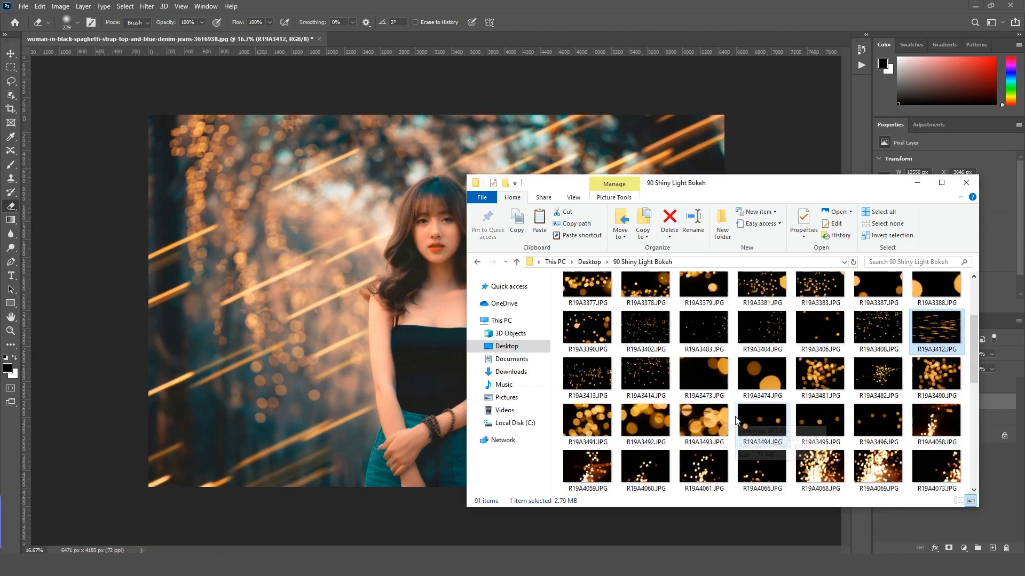
pyautogui.scroll(-3, 735, 418)
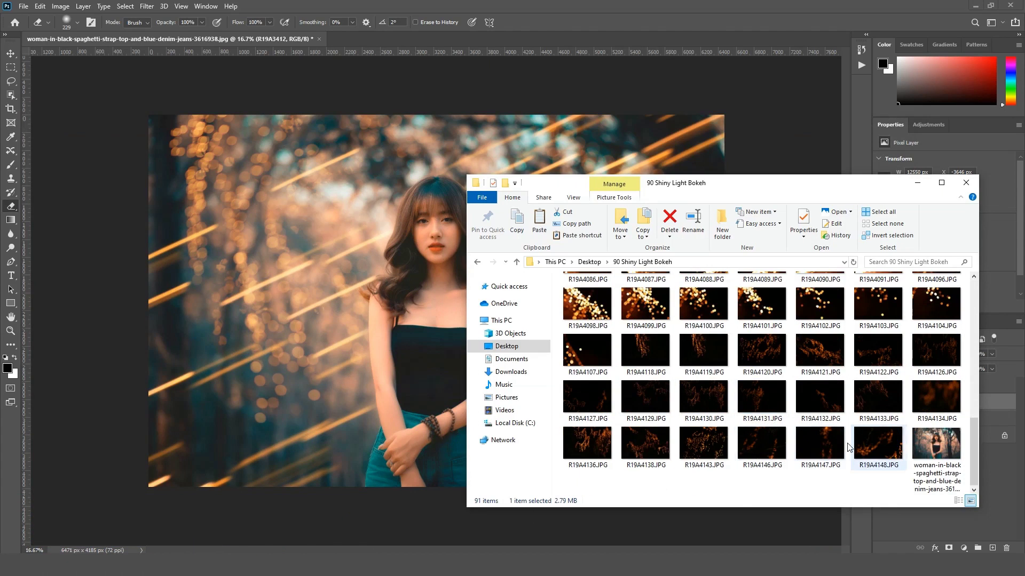
pyautogui.scroll(3, 881, 441)
pyautogui.click(584, 485)
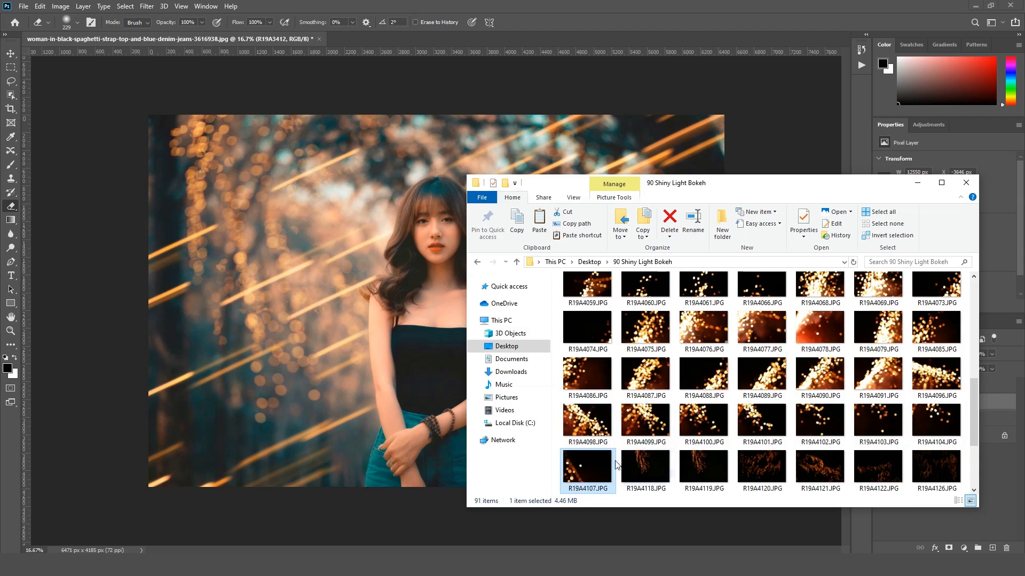
pyautogui.click(351, 416)
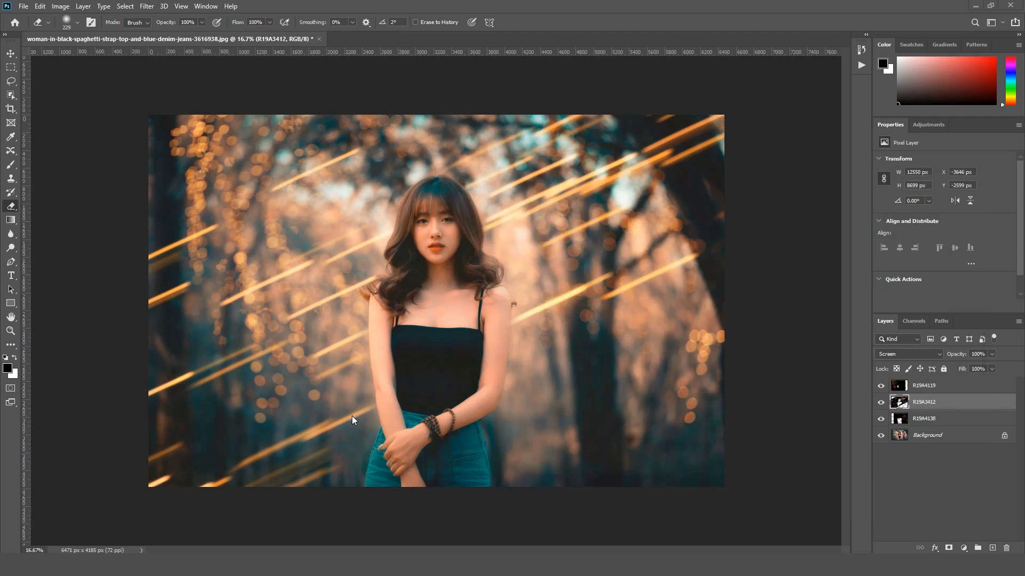
# Drop R19A4073 onto the portrait as a layer, scaled down into the lower-right area
pyautogui.moveTo(350, 415); pyautogui.dragTo(350, 415)
pyautogui.moveTo(602, 363); pyautogui.dragTo(635, 376)
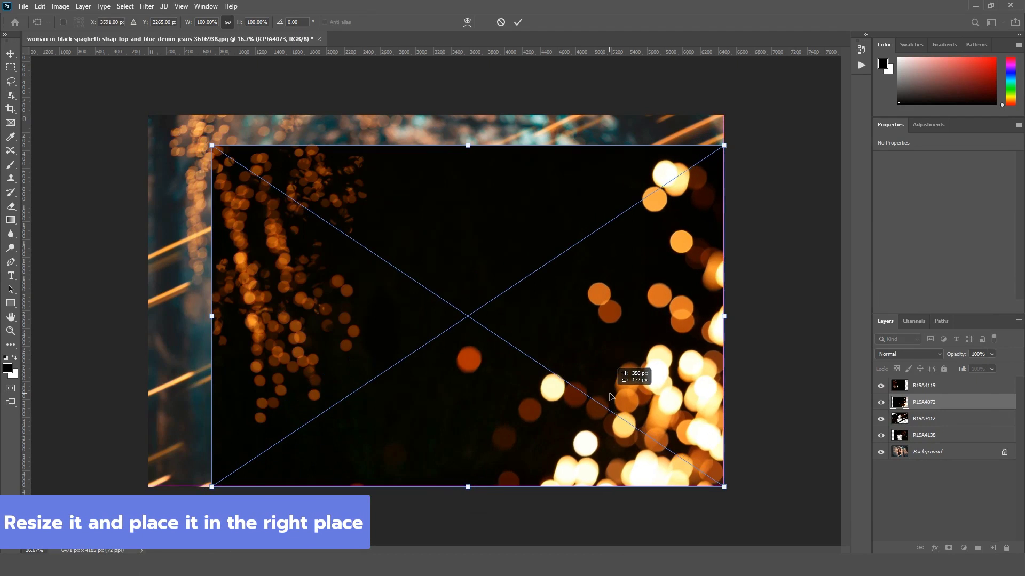
pyautogui.moveTo(208, 146); pyautogui.dragTo(365, 249)
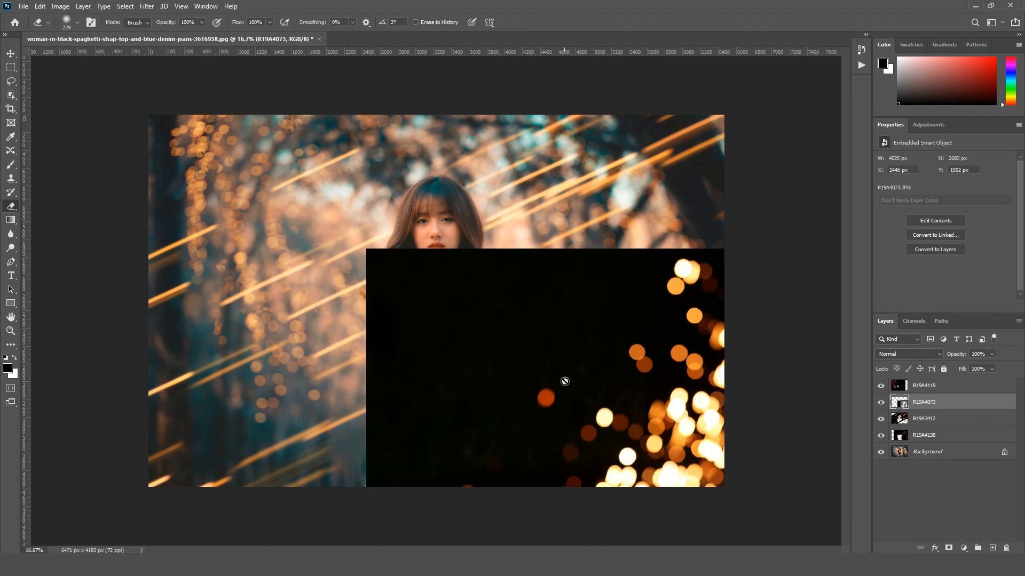
pyautogui.click(913, 354)
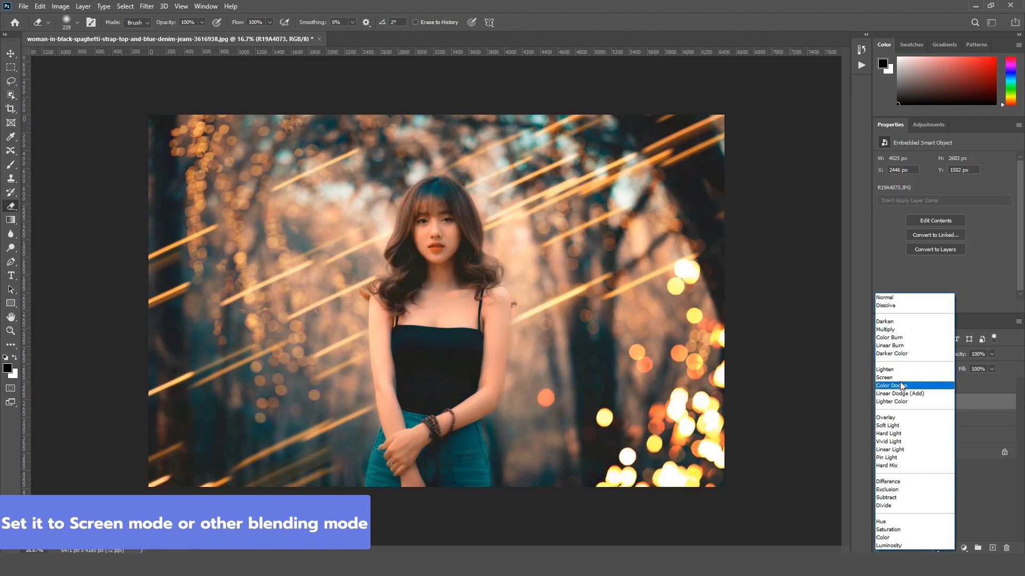
# Set the R19A4073 bokeh layer's blend mode to Screen
pyautogui.click(901, 378)
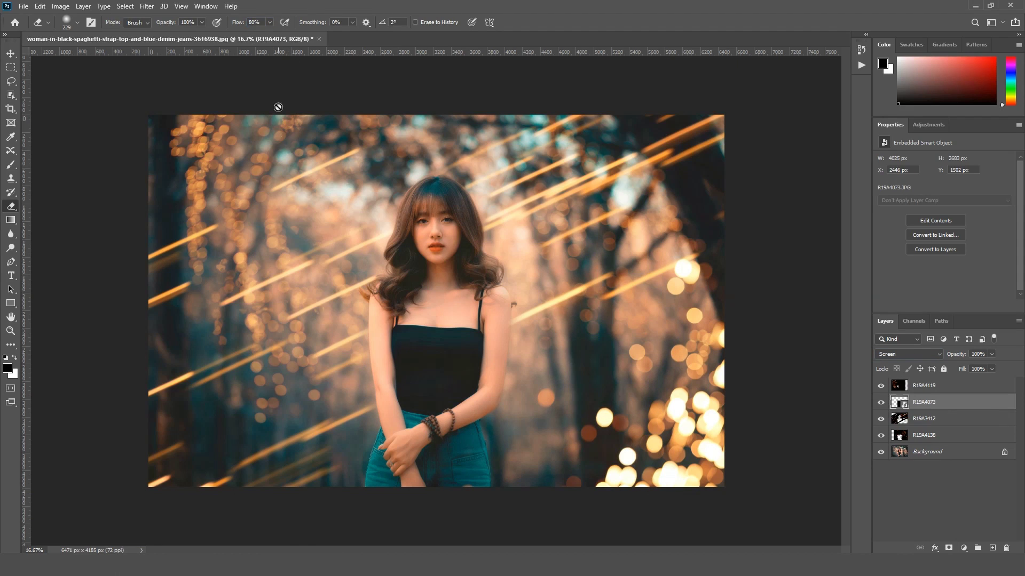
pyautogui.click(87, 11)
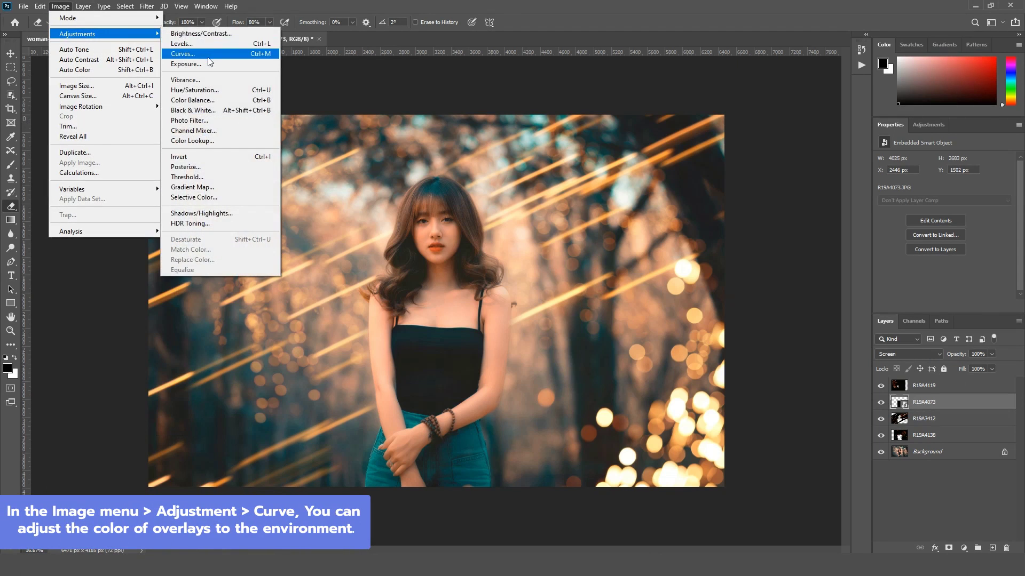
# Dim the R19A4073 bokeh slightly with a Curves adjustment, pulling the RGB curve down
pyautogui.click(182, 53)
pyautogui.moveTo(467, 195); pyautogui.dragTo(473, 204)
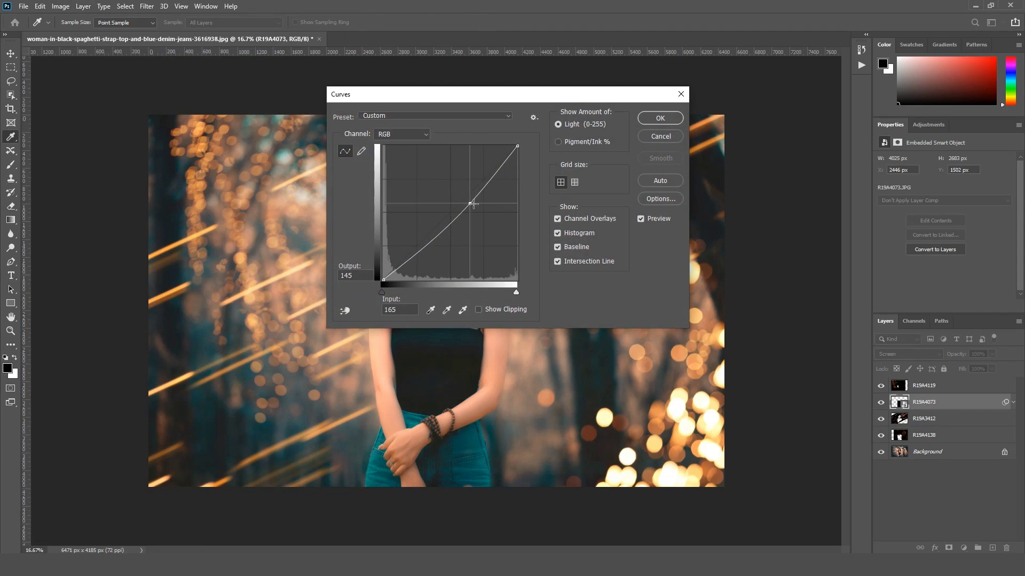
pyautogui.click(659, 117)
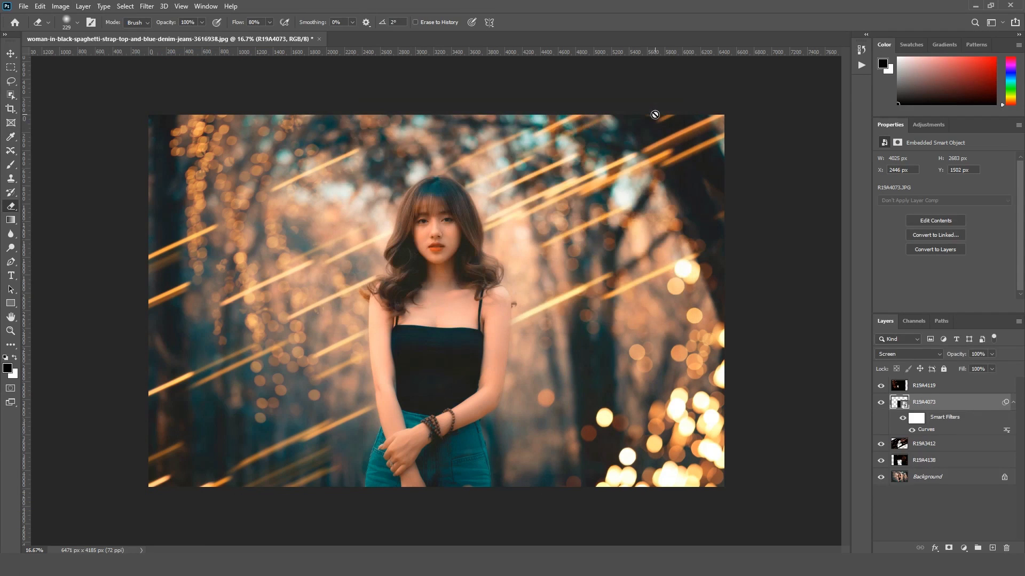